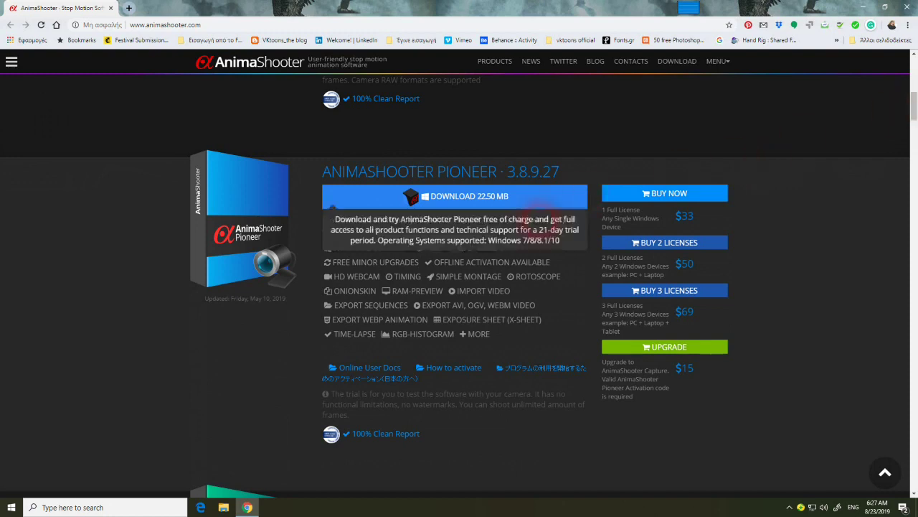
Review the AnimaShooter Pioneer and AnimaShooter Capture editions on the website, comparing their features and license prices
click(915, 109)
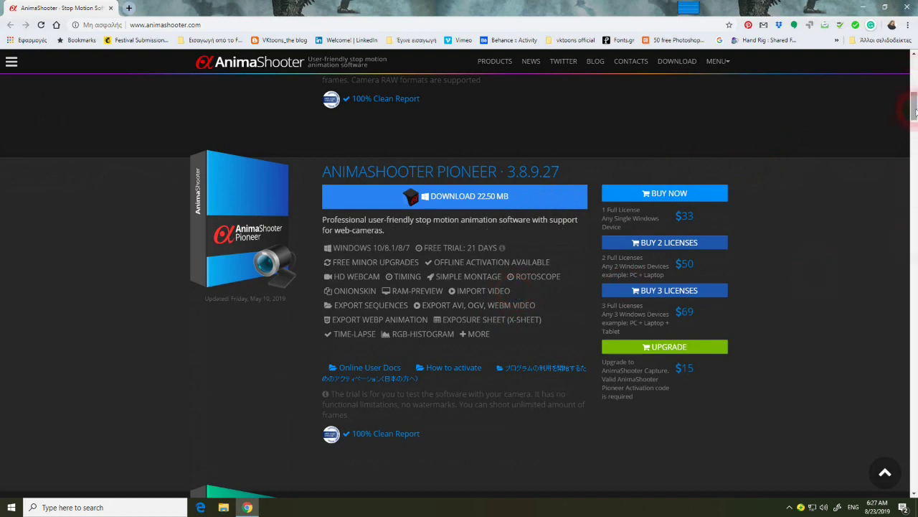
drag(916, 109, 915, 91)
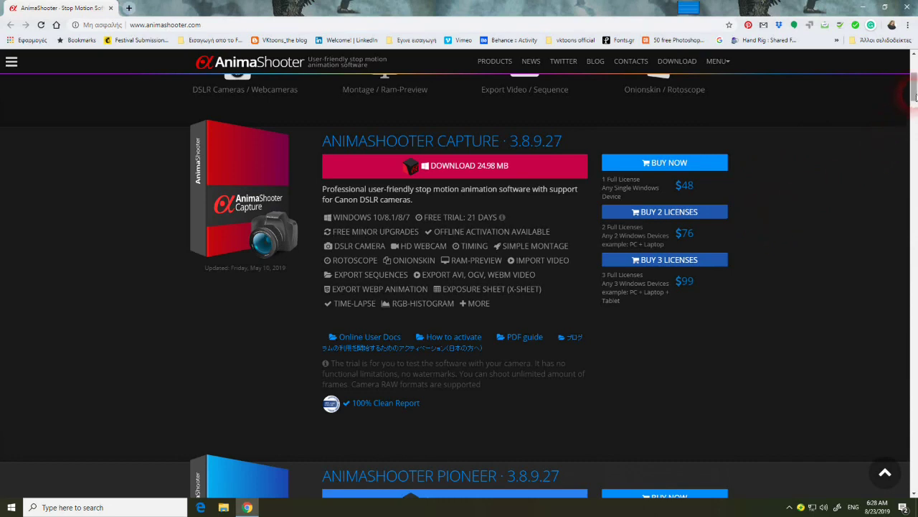
drag(915, 97, 916, 92)
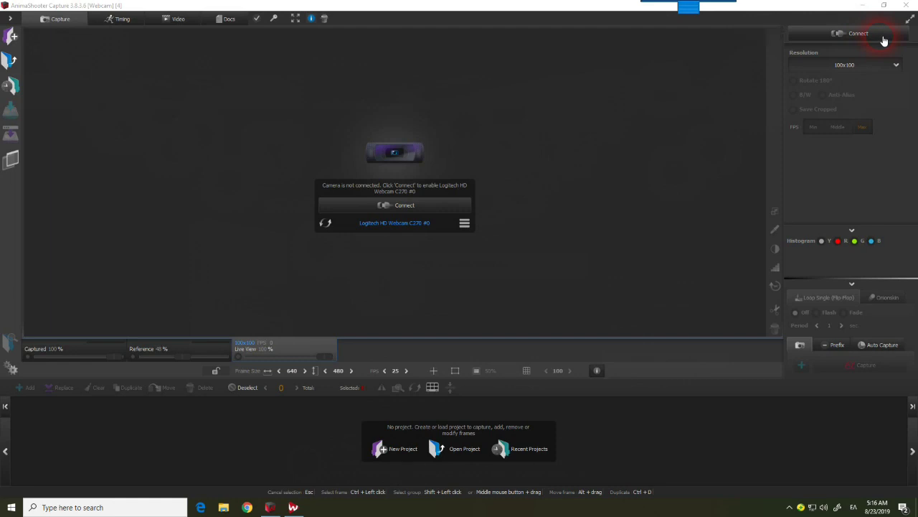
Look through the Timing, Video and Docs workspaces and return to the Capture workspace for the Logitech HD Webcam C270
click(121, 19)
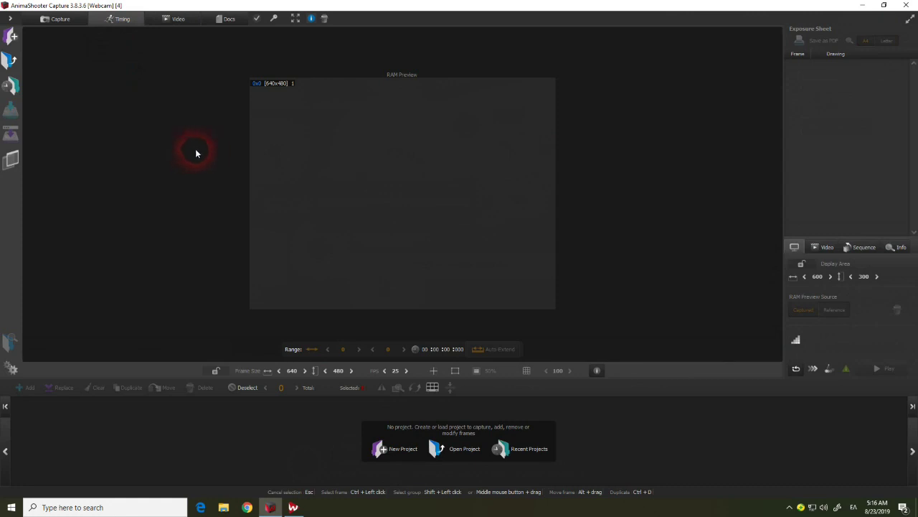
click(179, 20)
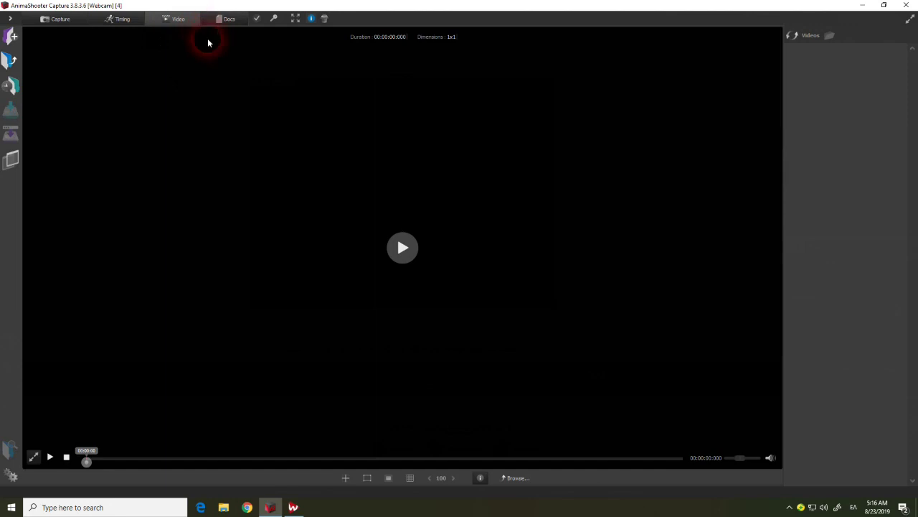
click(221, 18)
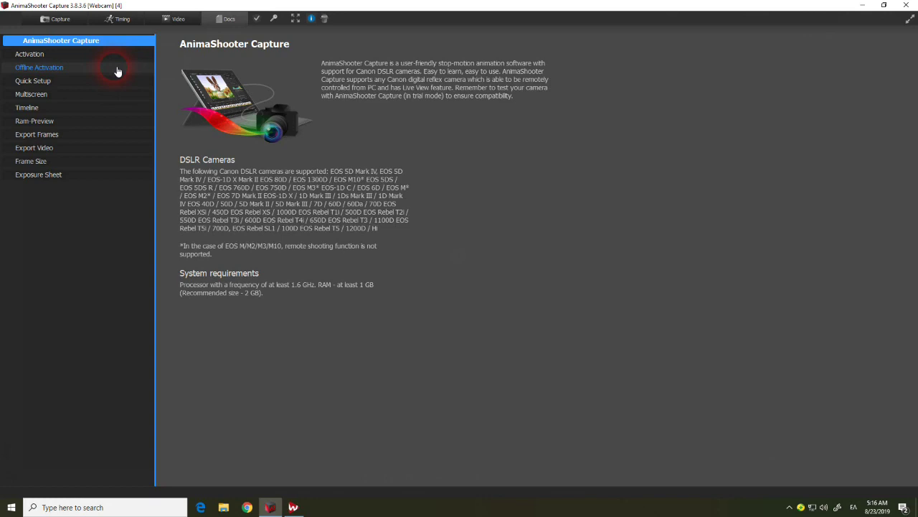
click(60, 19)
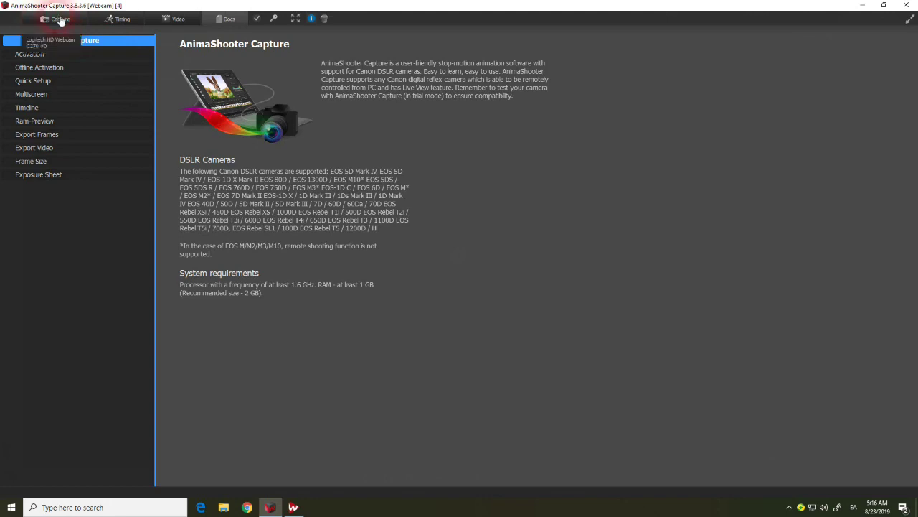
click(44, 37)
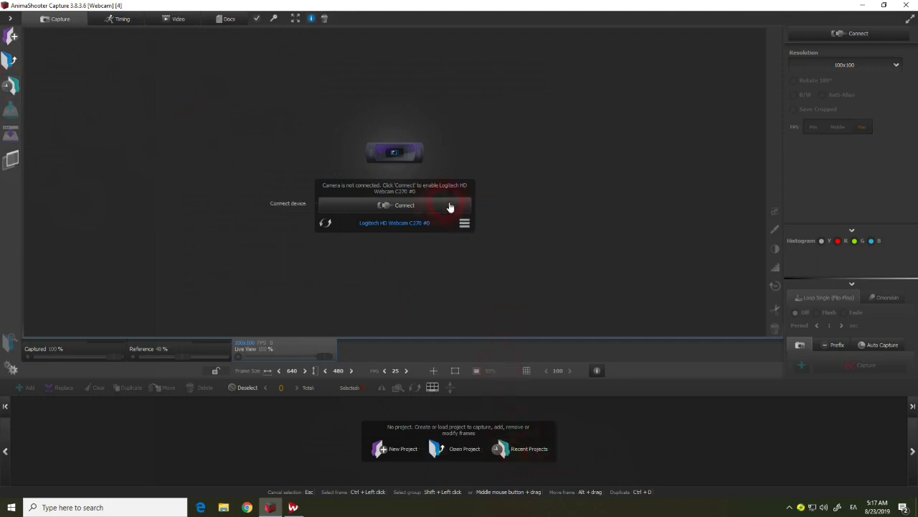
Connect the Logitech HD Webcam C270 and create a new project saved as test2
click(425, 206)
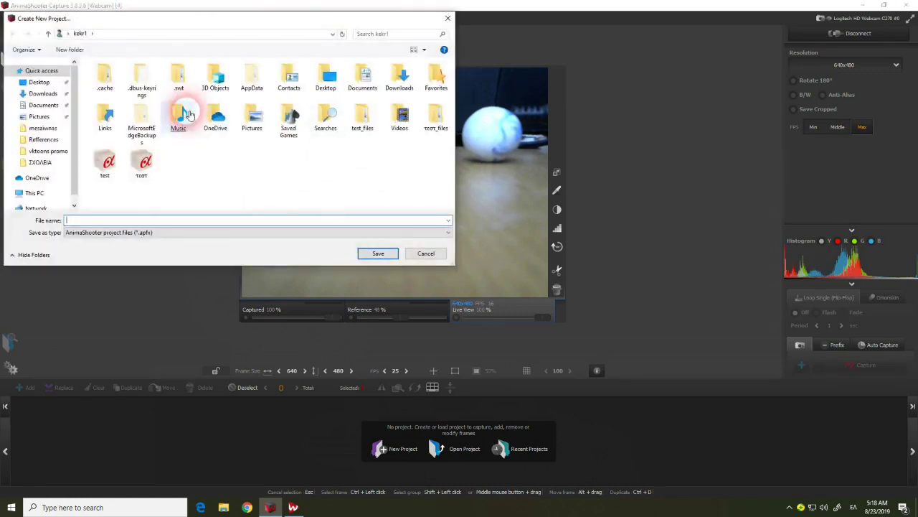
click(93, 220)
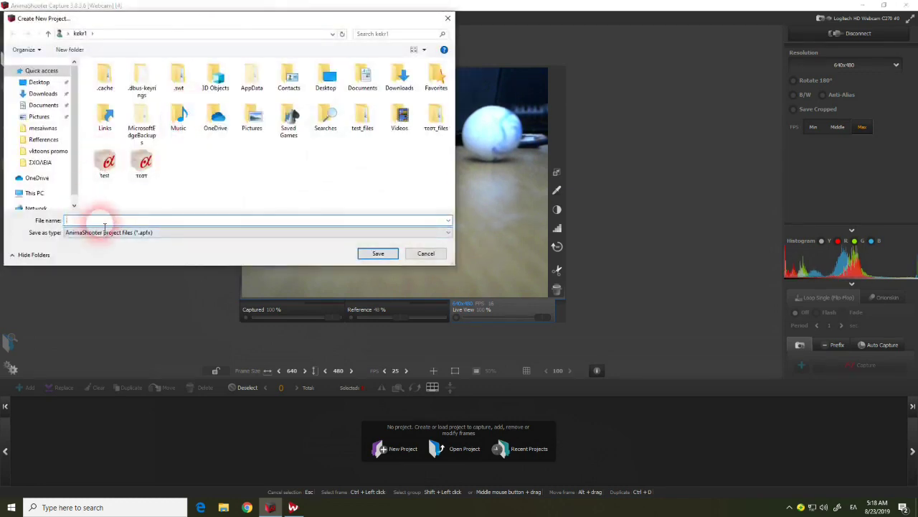
text(τε)
key(BackSpace)
key(BackSpace)
key(alt+shift)
text(test2)
click(378, 253)
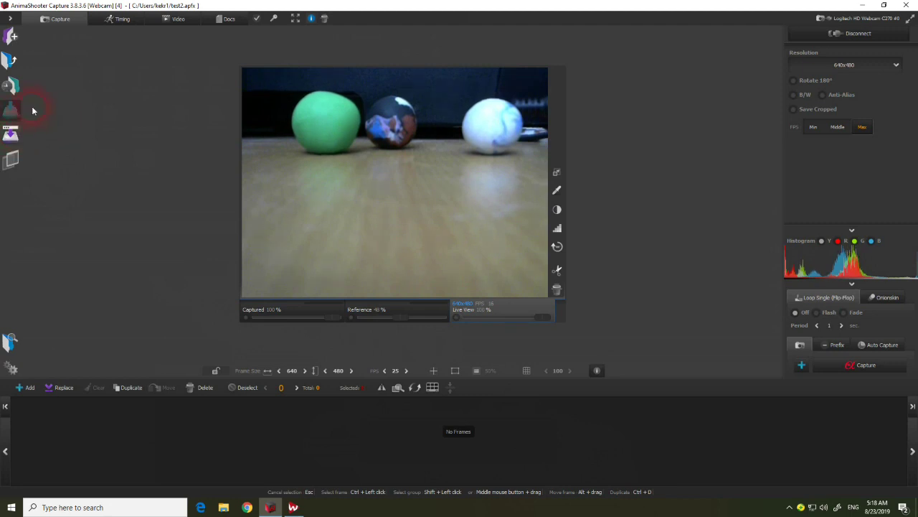
Save the project, and view its folder structure in the project file browser
click(16, 112)
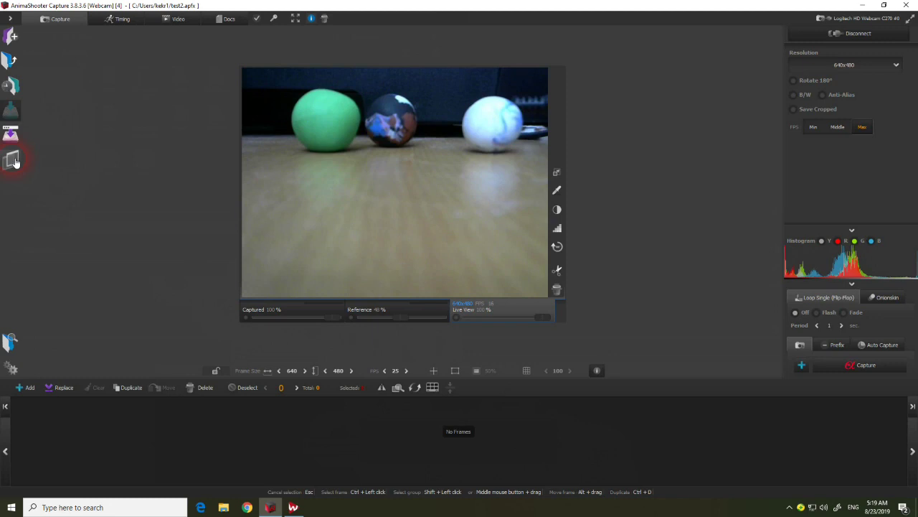
click(18, 345)
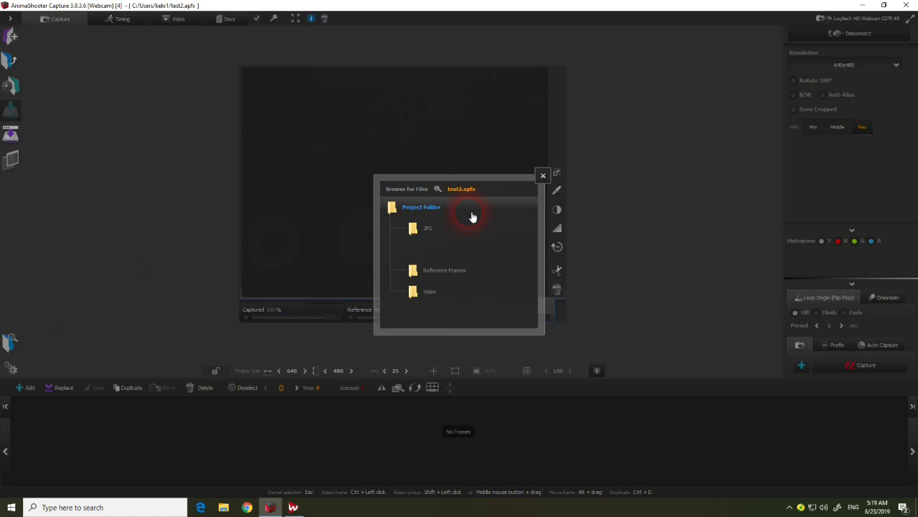
click(543, 176)
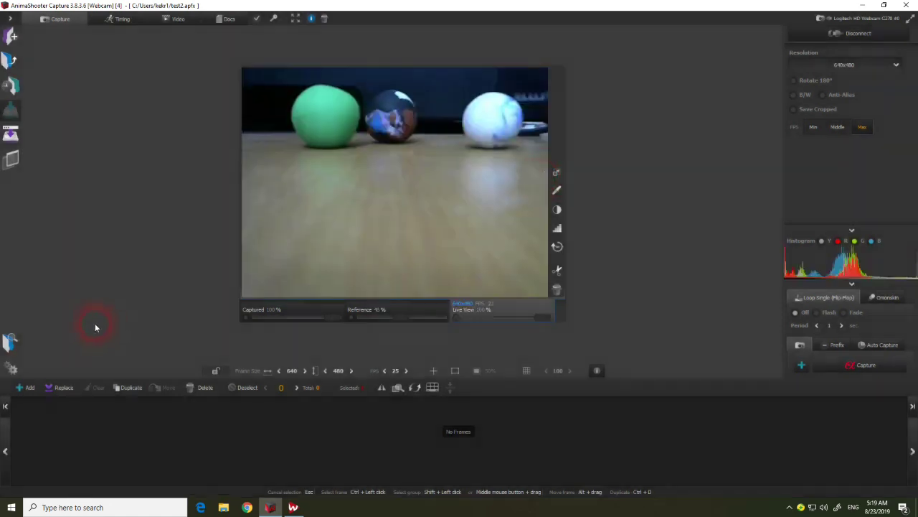
Check the webcam and DSLR device types in the application settings, keeping Webcameras as the selected device type
click(16, 370)
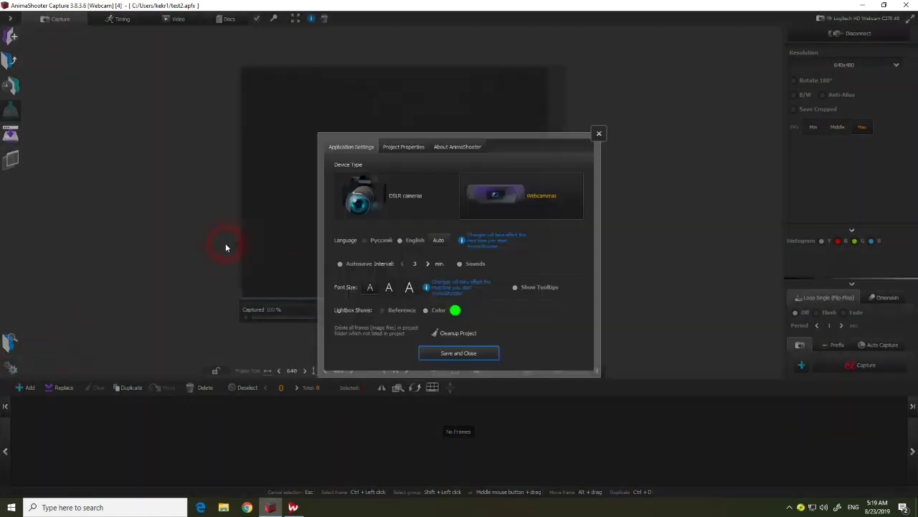
click(522, 207)
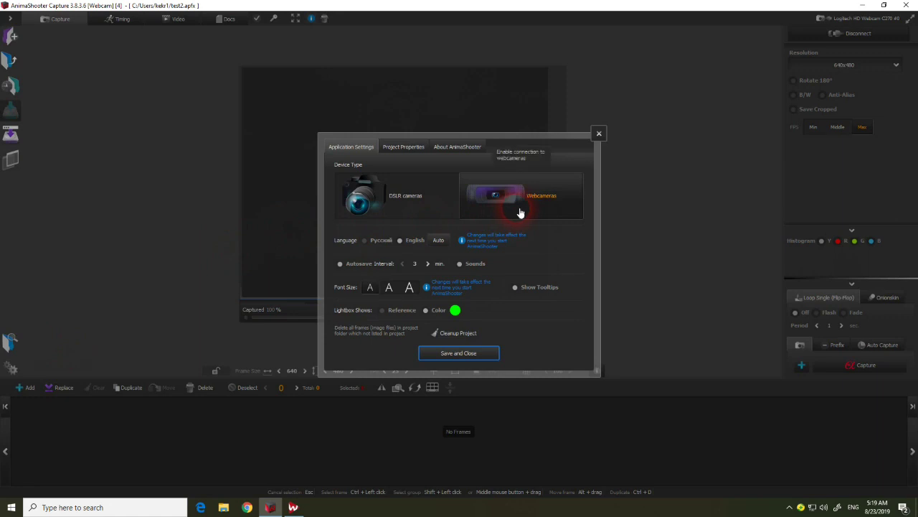
click(431, 211)
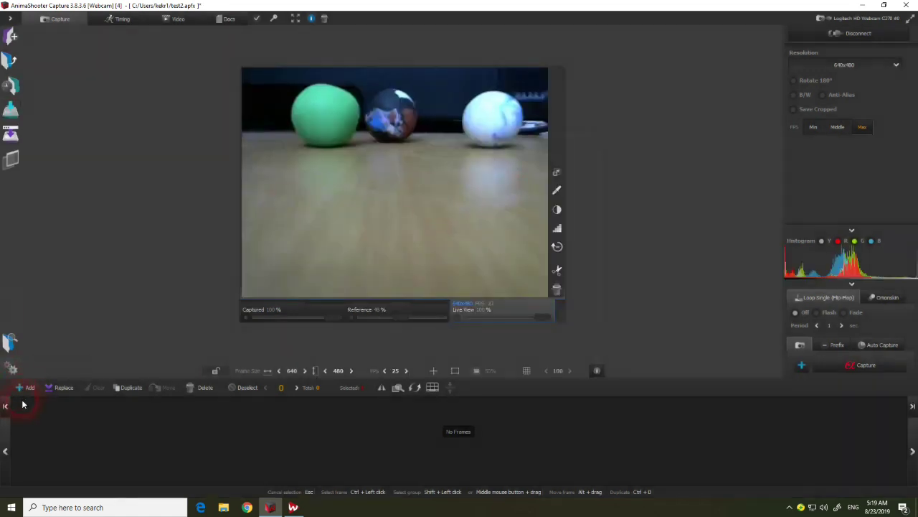
click(13, 369)
click(551, 205)
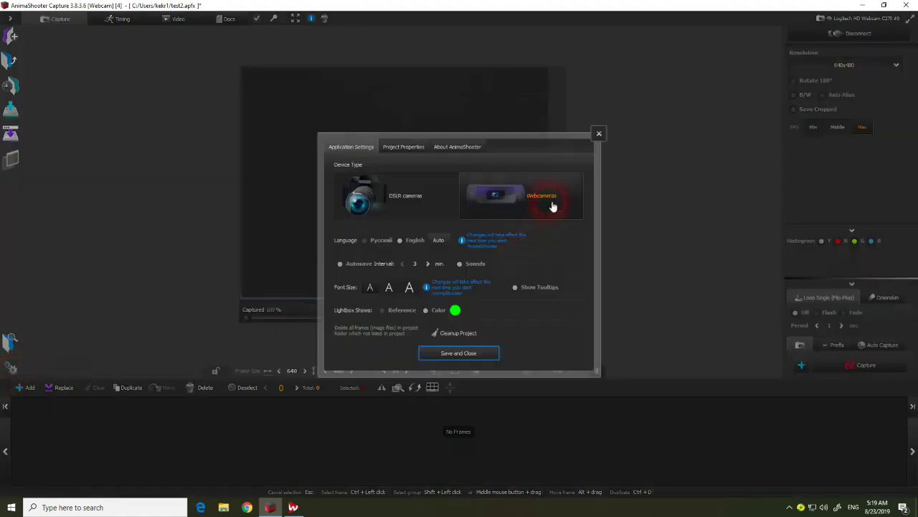
Review the Project Properties fields and the About AnimaShooter information, and close the settings
click(421, 148)
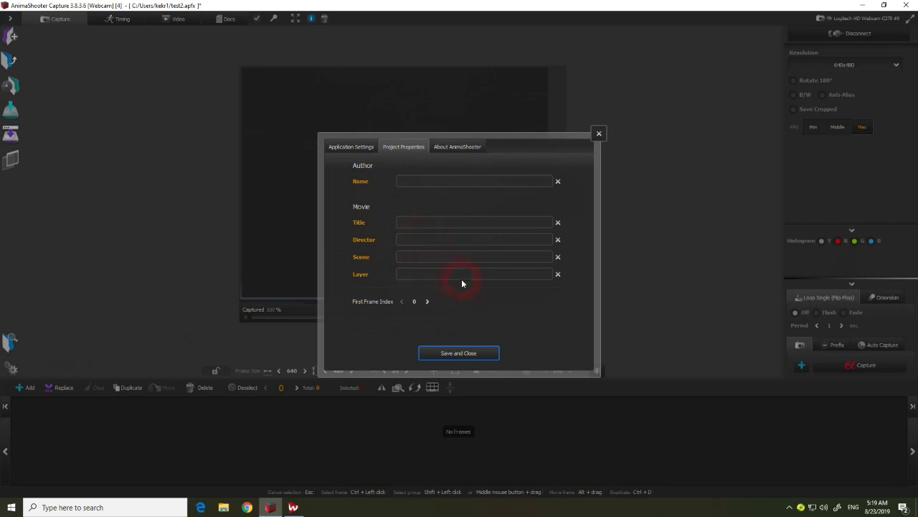
click(470, 148)
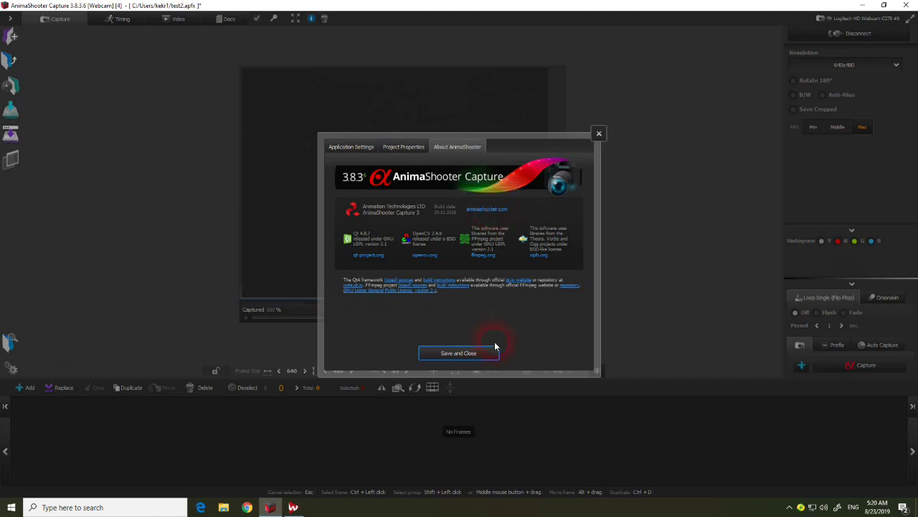
click(599, 135)
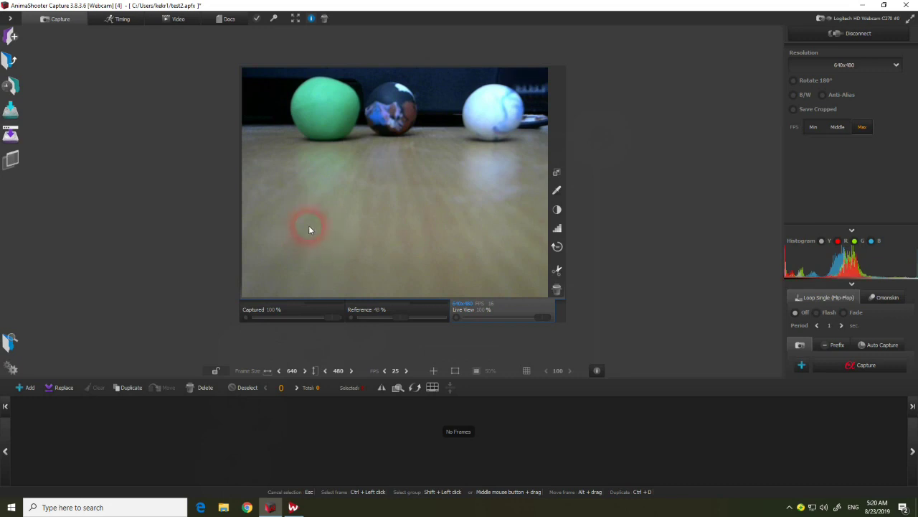
Switch the preview to the Captured view and capture the project's first frame
click(299, 313)
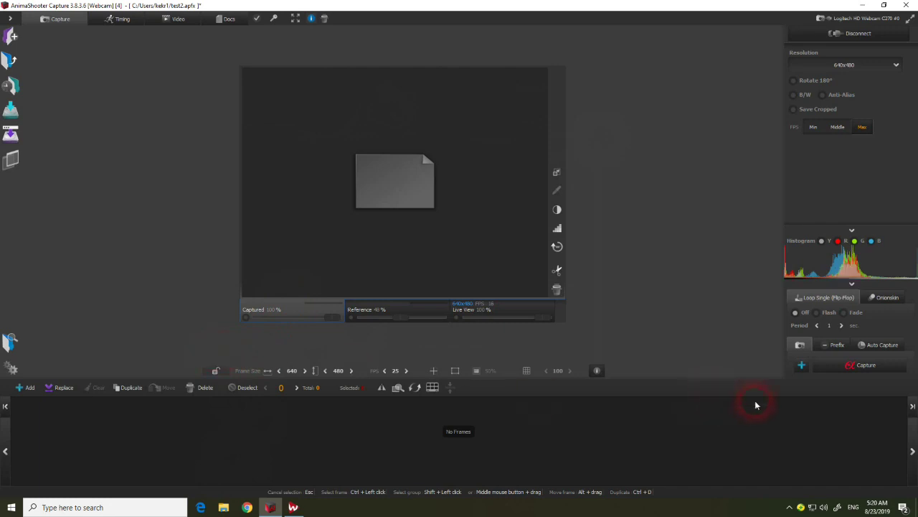
click(864, 369)
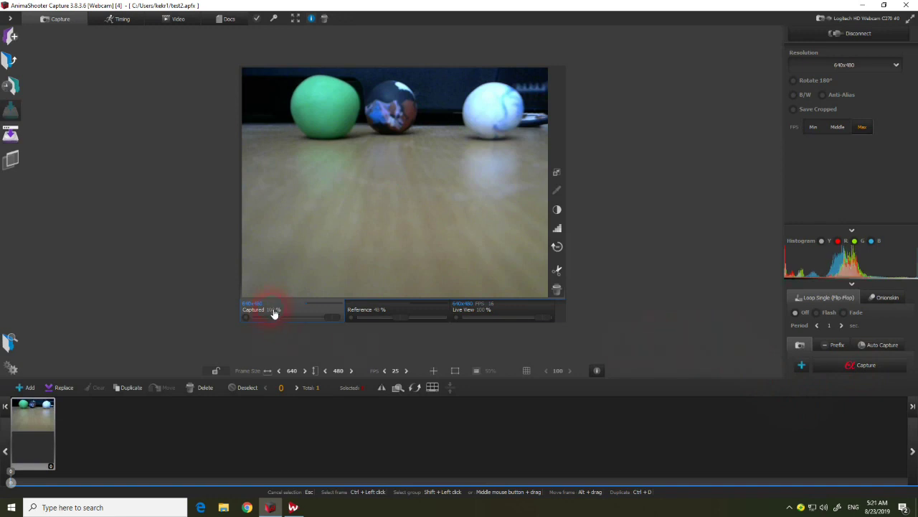
Compare the live, captured and reference views of the scene, and display the Onionskin options
click(513, 313)
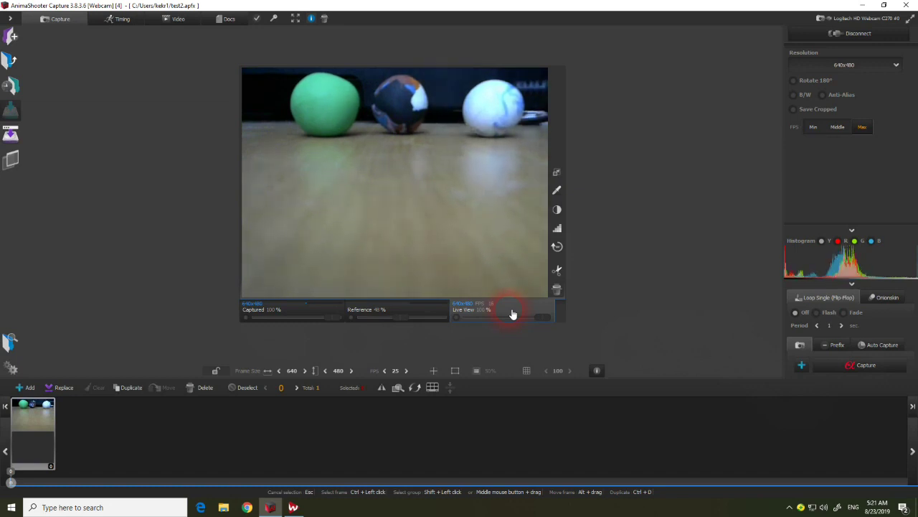
click(295, 315)
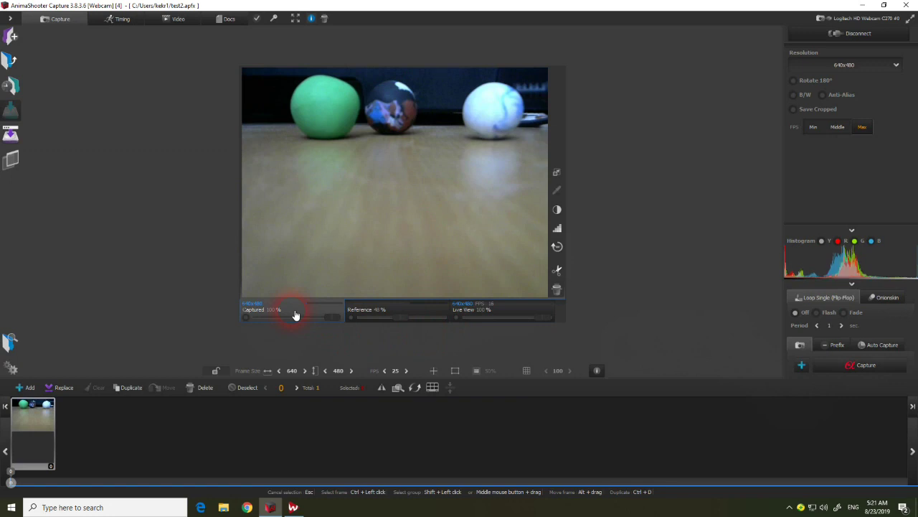
click(519, 310)
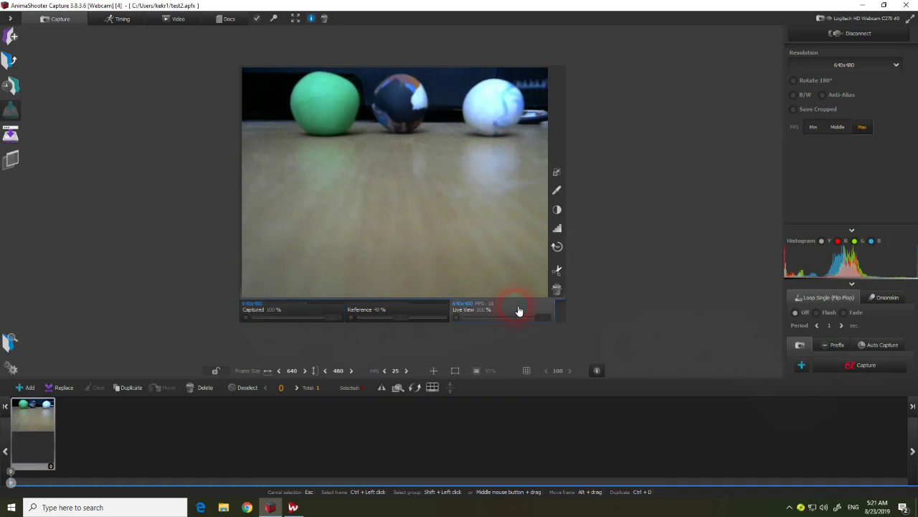
click(422, 312)
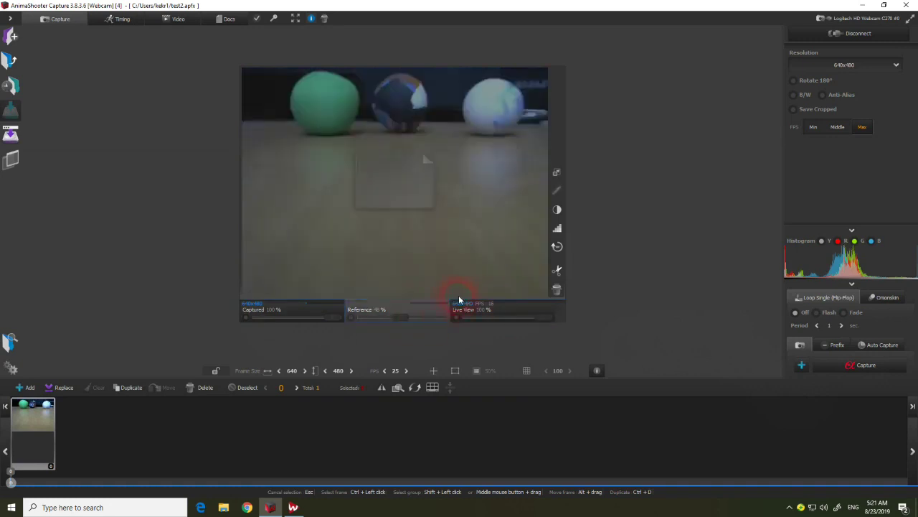
click(896, 300)
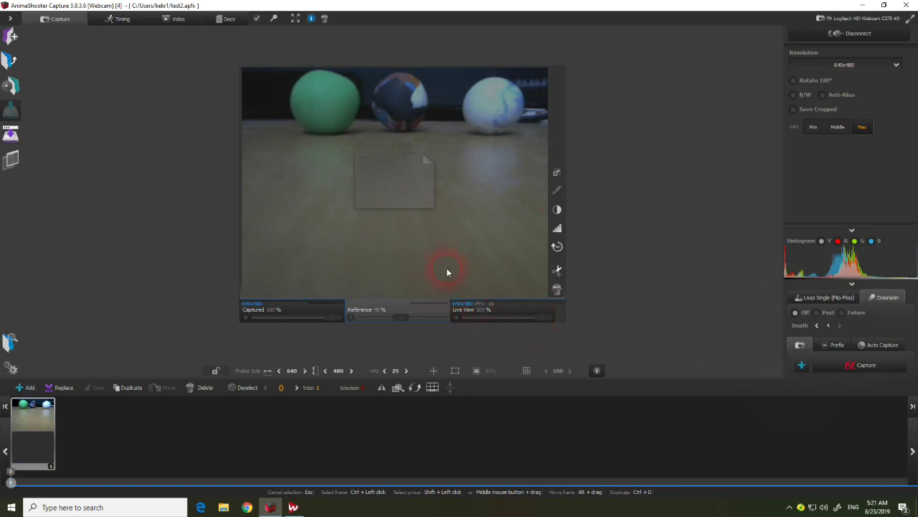
click(506, 310)
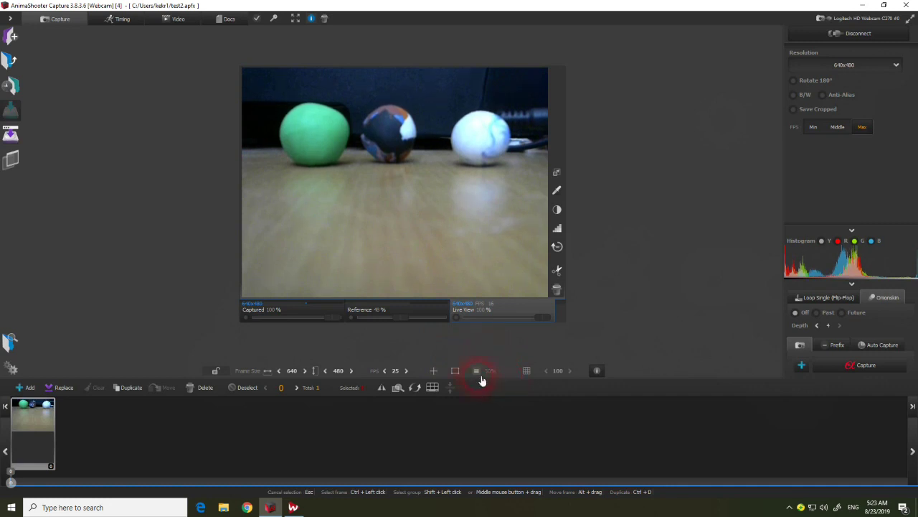
Show the grid overlay on the live view and hide it again
click(528, 372)
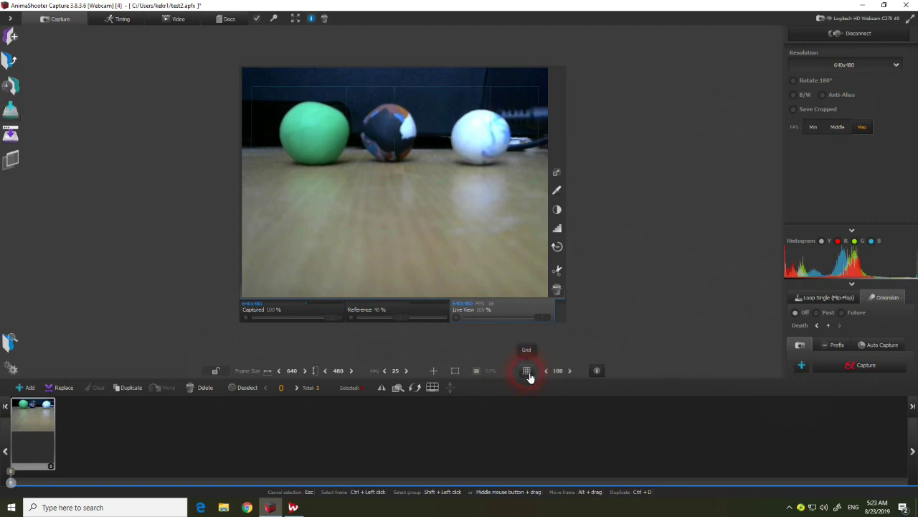
click(528, 373)
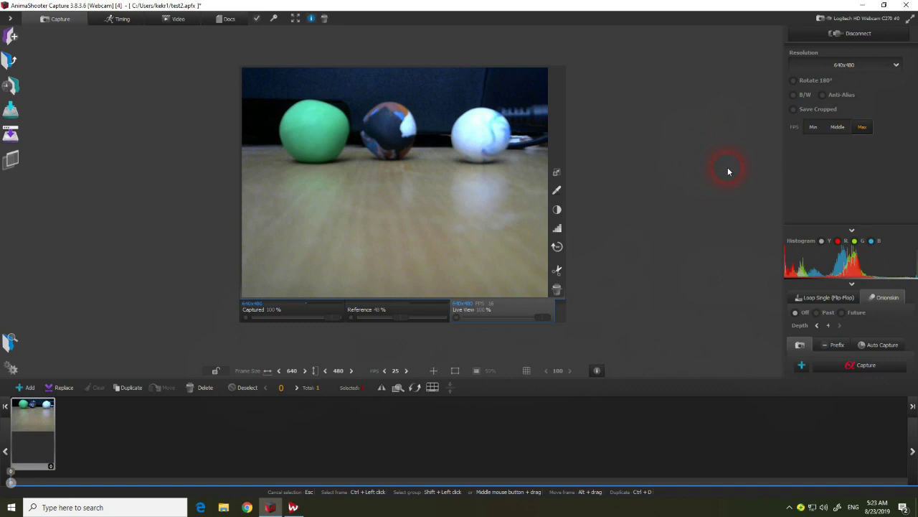
Review the options for adding captured or reference frames, open the captured-frames file selection and cancel it
click(29, 388)
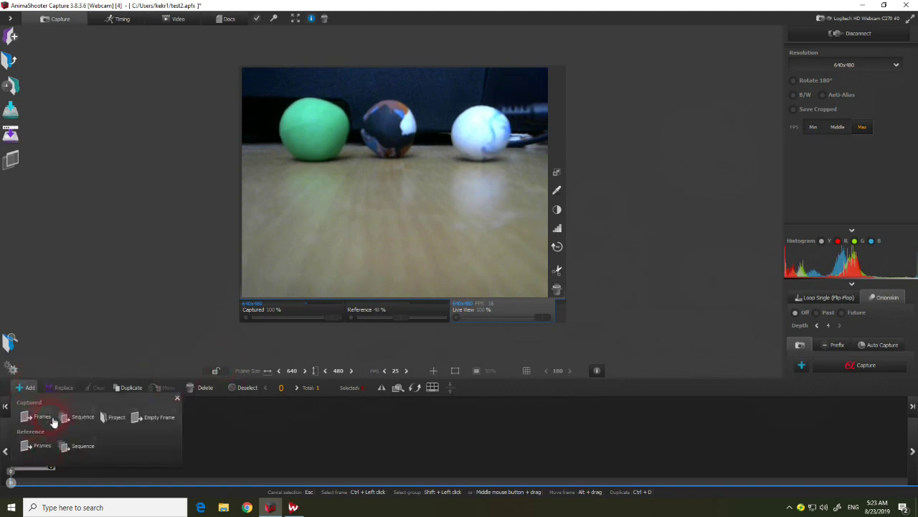
click(258, 442)
click(32, 417)
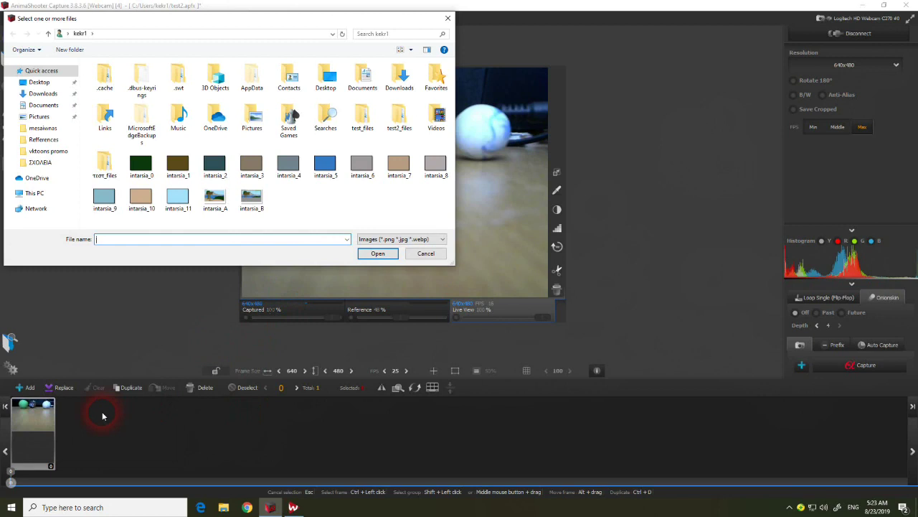
click(423, 254)
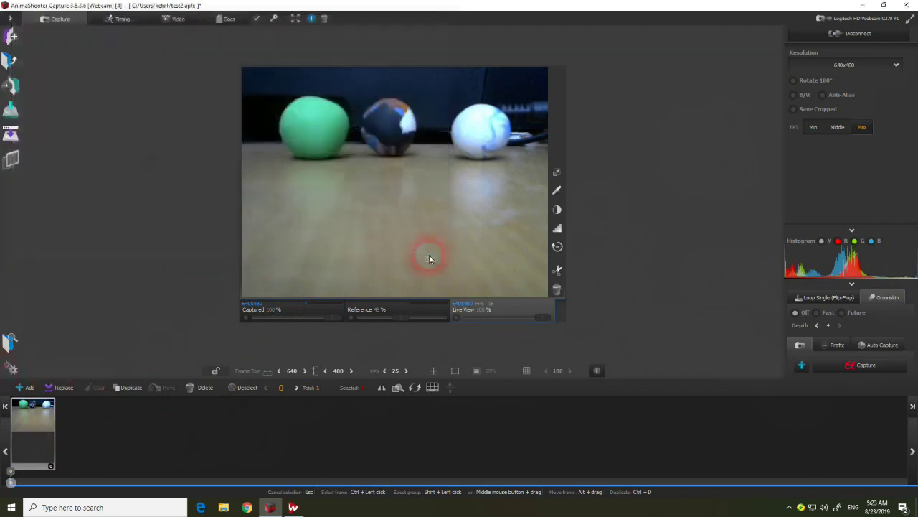
Review the options for replacing frames, open the file selection for captured frames and cancel it
click(68, 388)
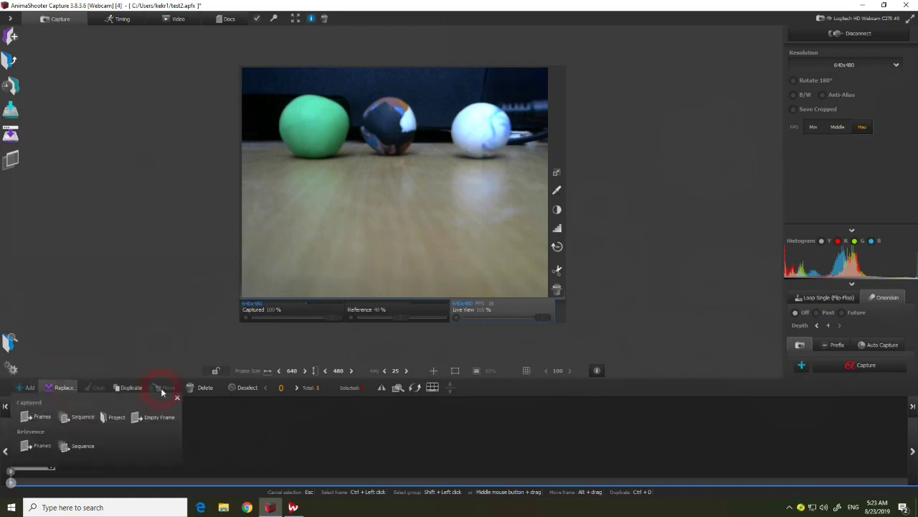
click(35, 416)
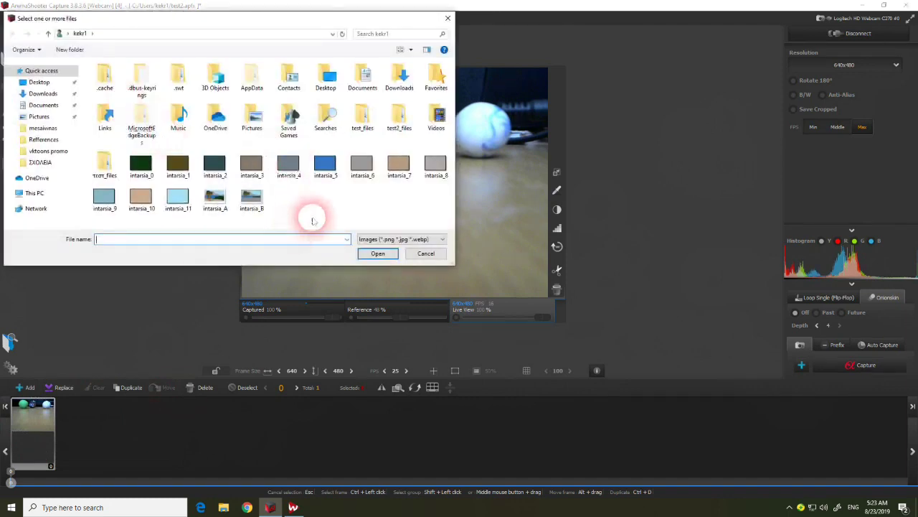
click(426, 253)
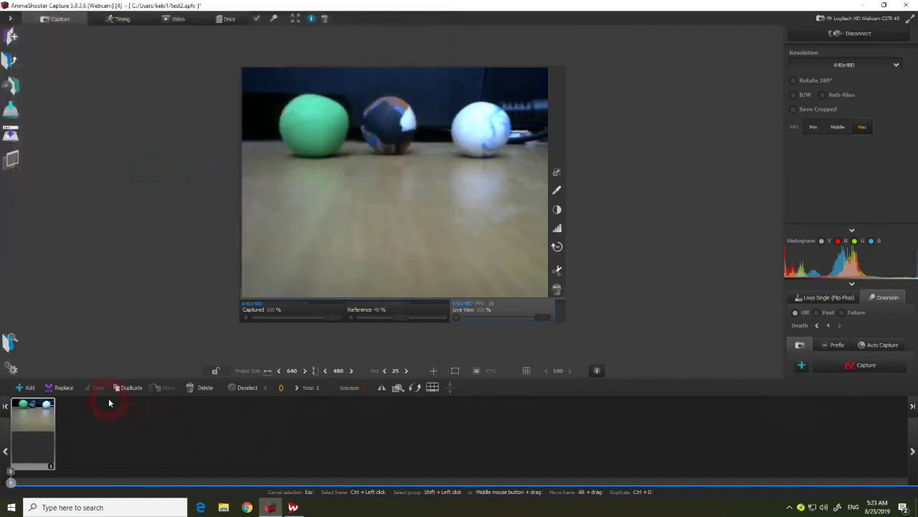
Try a duplicate quantity of 9 for the first frame, and insert just one duplicate of it
click(30, 421)
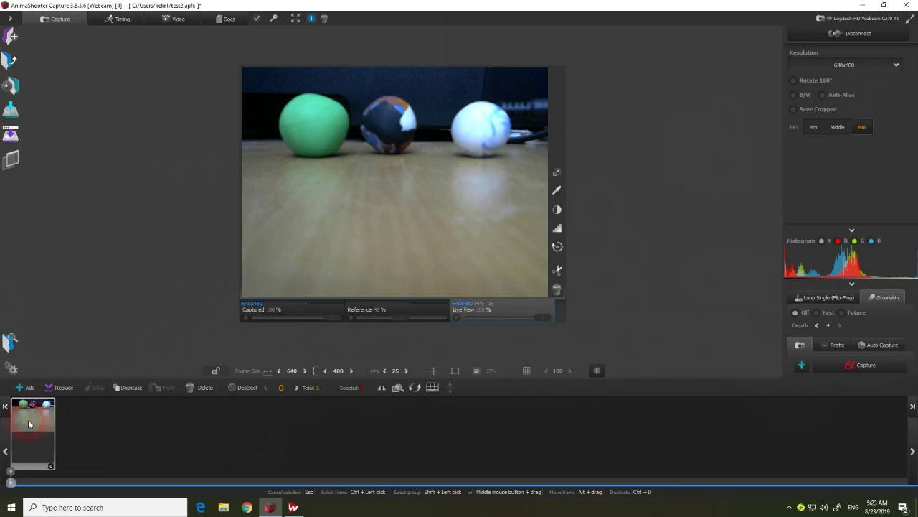
click(102, 394)
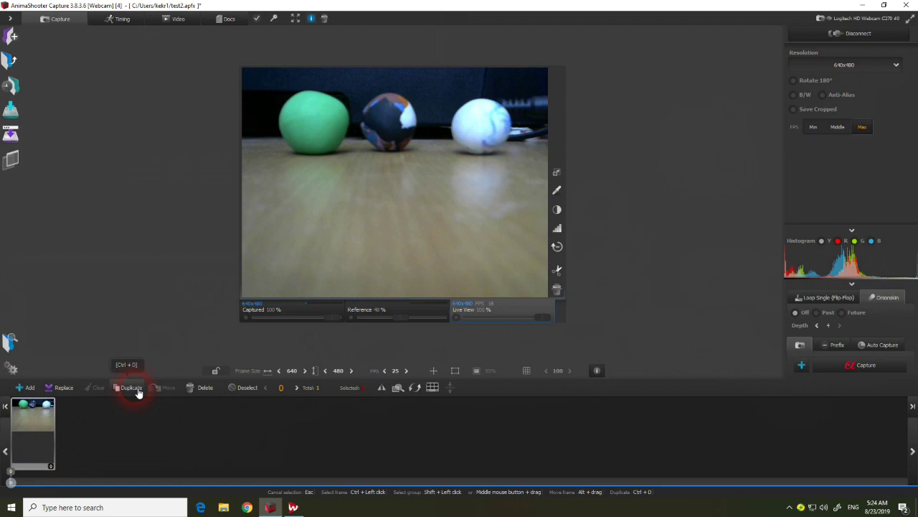
click(22, 434)
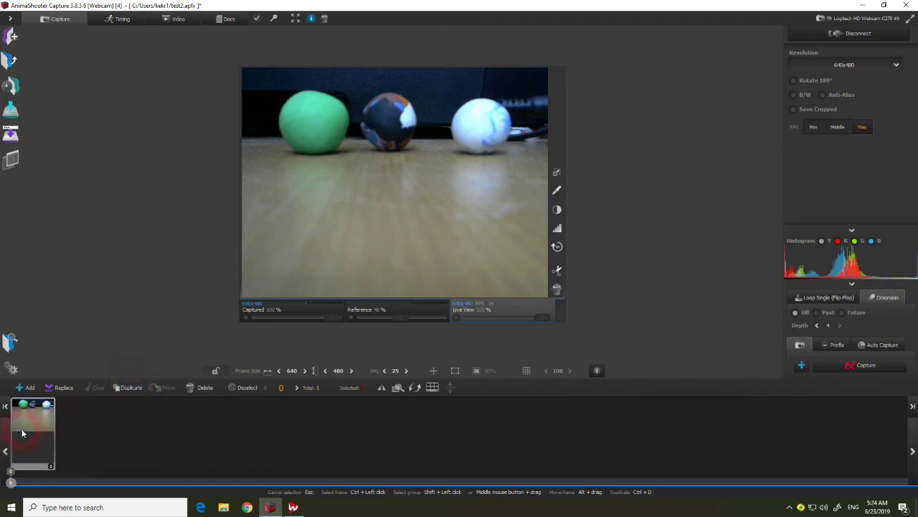
click(137, 393)
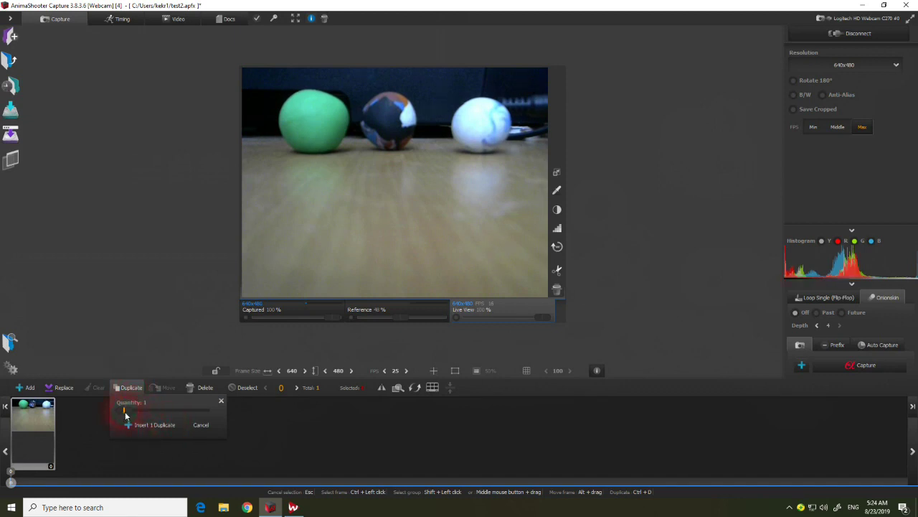
drag(125, 411, 201, 411)
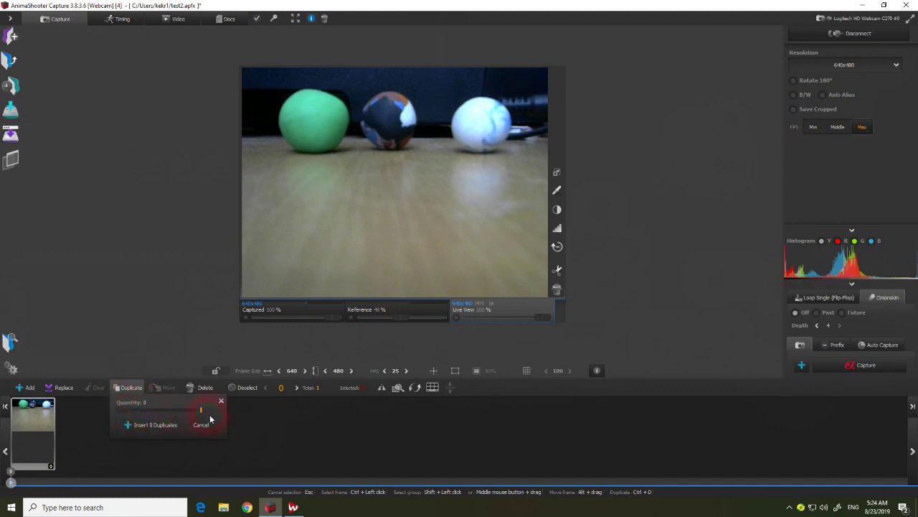
click(210, 418)
click(129, 386)
drag(199, 412, 108, 413)
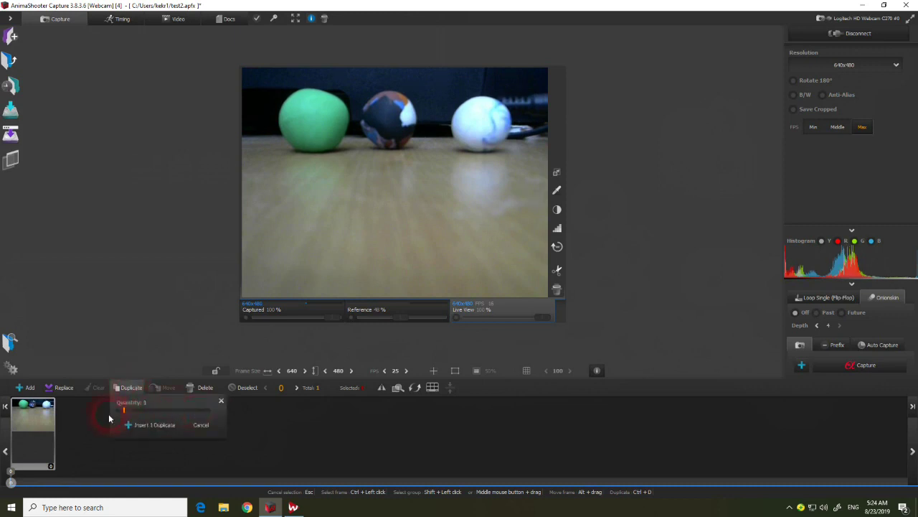
click(159, 425)
click(62, 434)
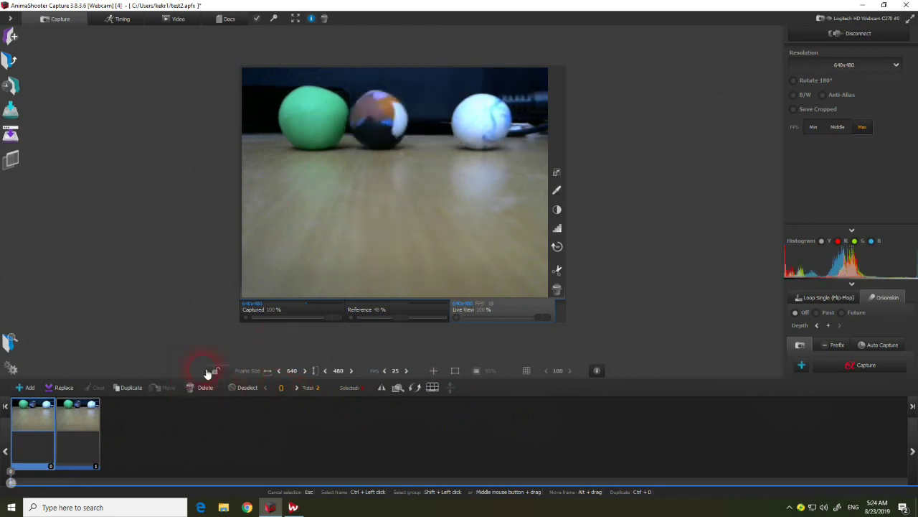
Capture three more frames of the scene while repositioning the balls
click(872, 373)
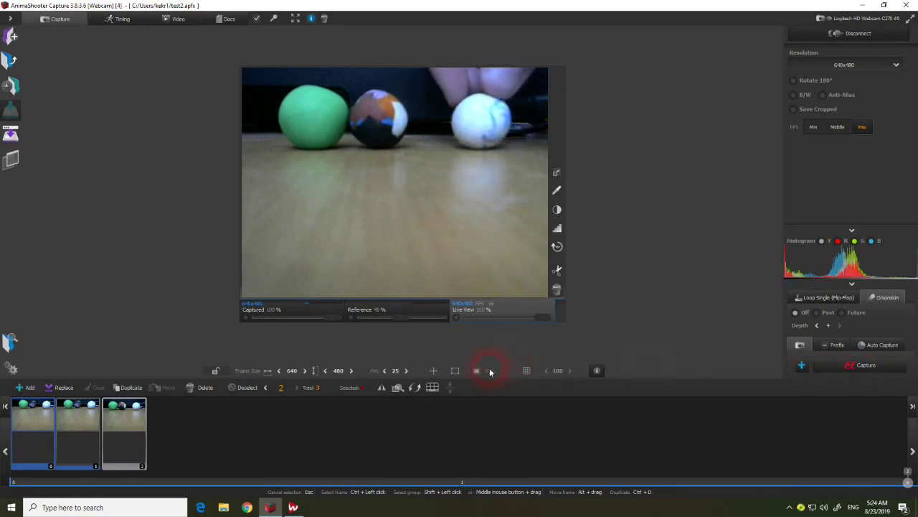
click(834, 366)
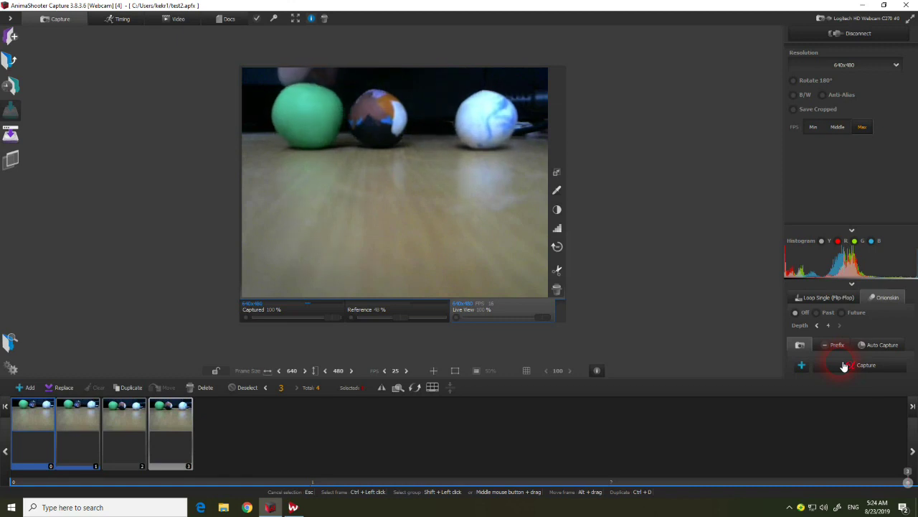
click(861, 366)
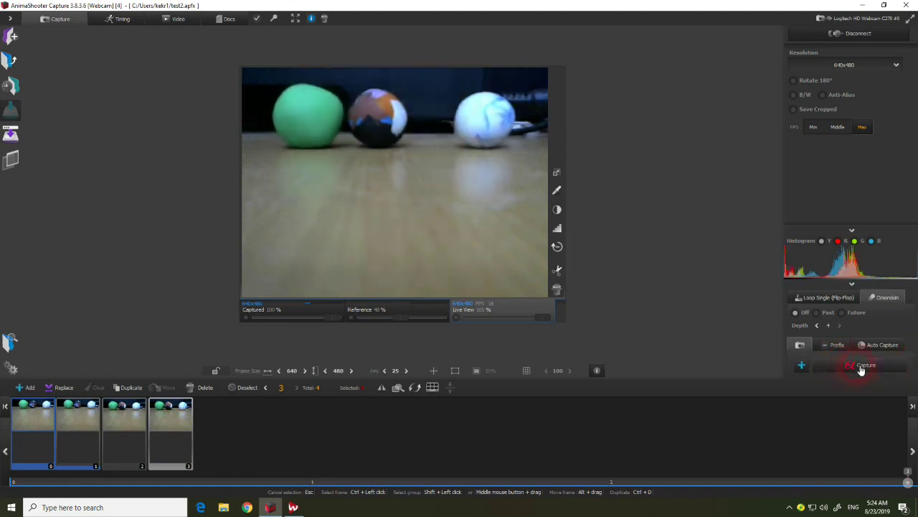
Select frames 0 and 1 as a group, try the Move command on them and clear the selection
click(96, 422)
shift+click(32, 427)
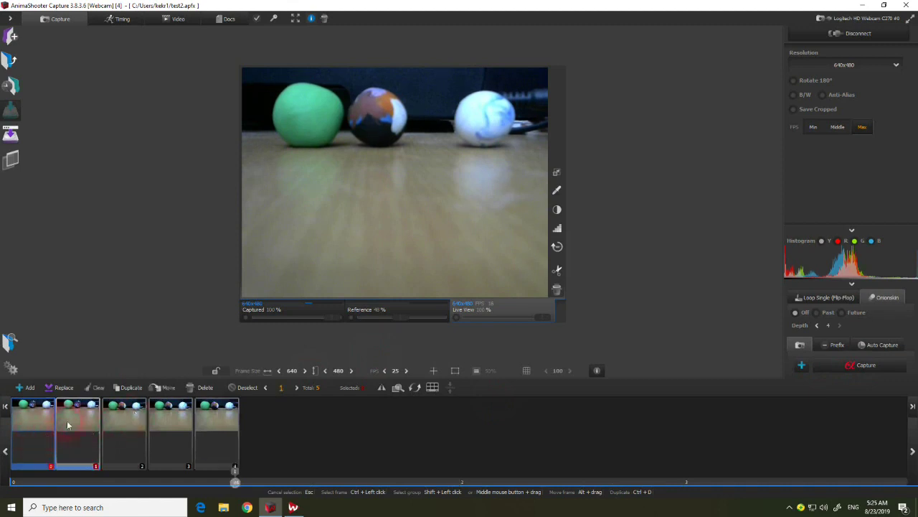
click(302, 421)
click(79, 430)
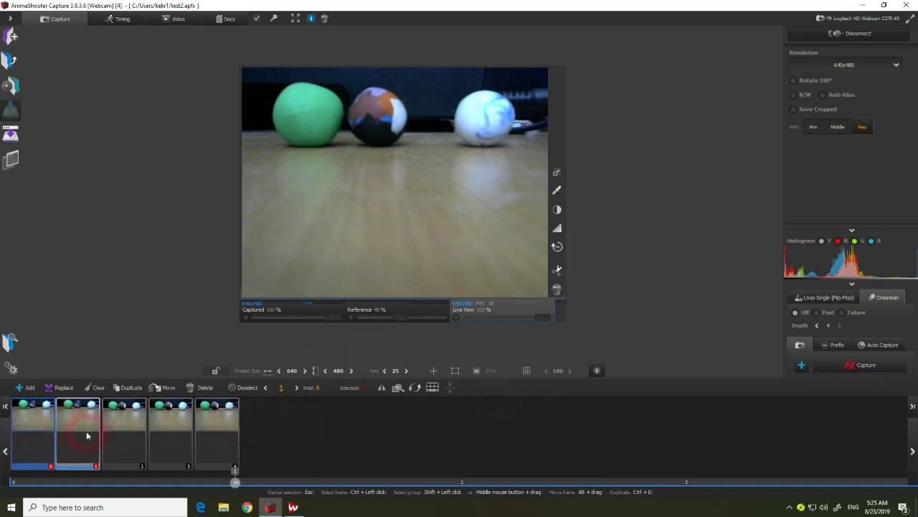
click(285, 426)
click(163, 388)
click(165, 391)
click(84, 432)
click(139, 425)
Delete the duplicated frame 1 from the timeline and confirm the deletion
click(77, 435)
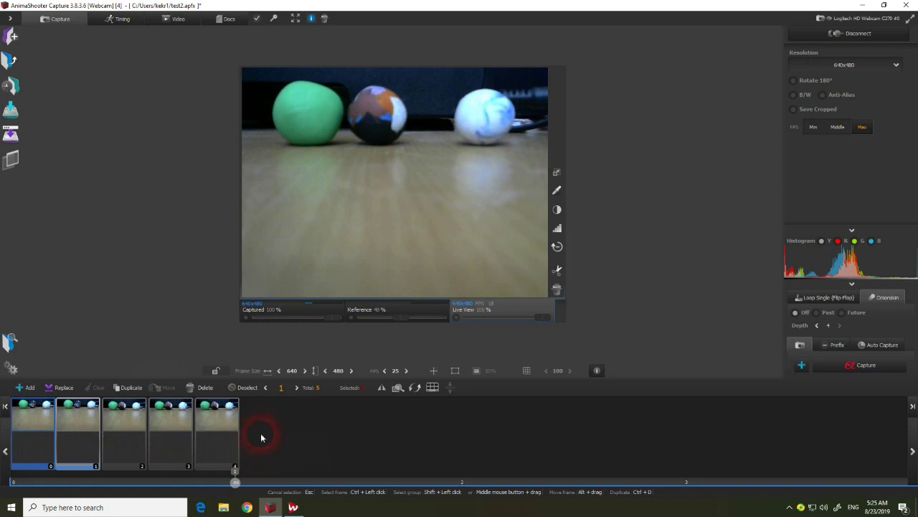
click(206, 388)
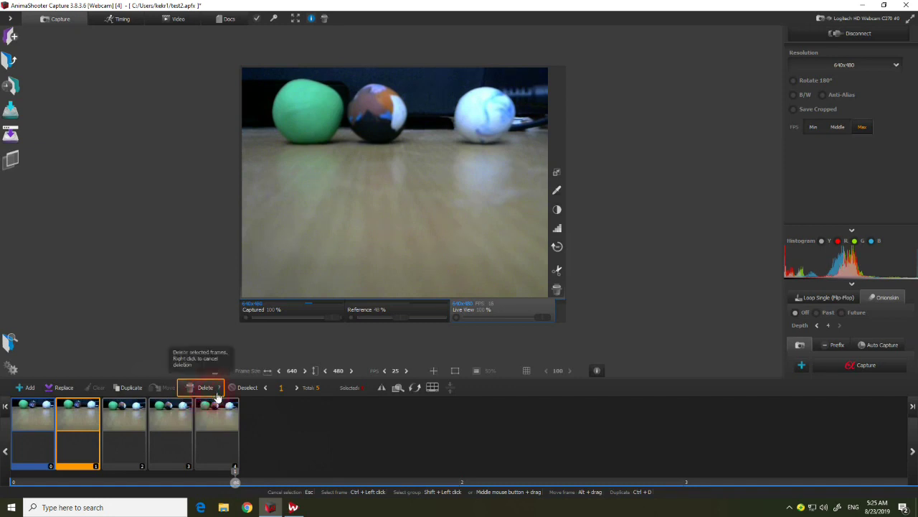
click(209, 389)
click(284, 444)
click(289, 457)
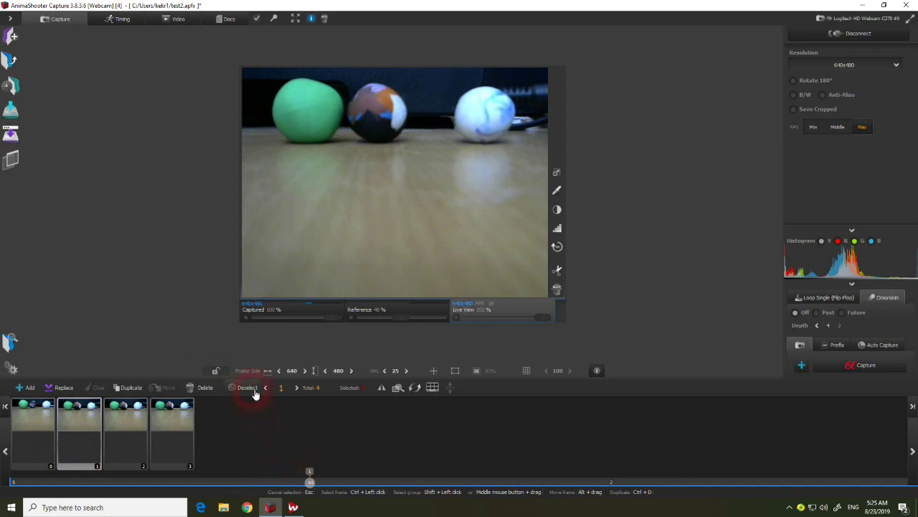
Add frame 1 to a frame selection and clear it with the Deselect command
click(97, 459)
click(116, 419)
ctrl+click(81, 435)
click(248, 398)
Mirror frames 2 and 3 in the Captured view, and flip frame 2 back to its original orientation
click(381, 388)
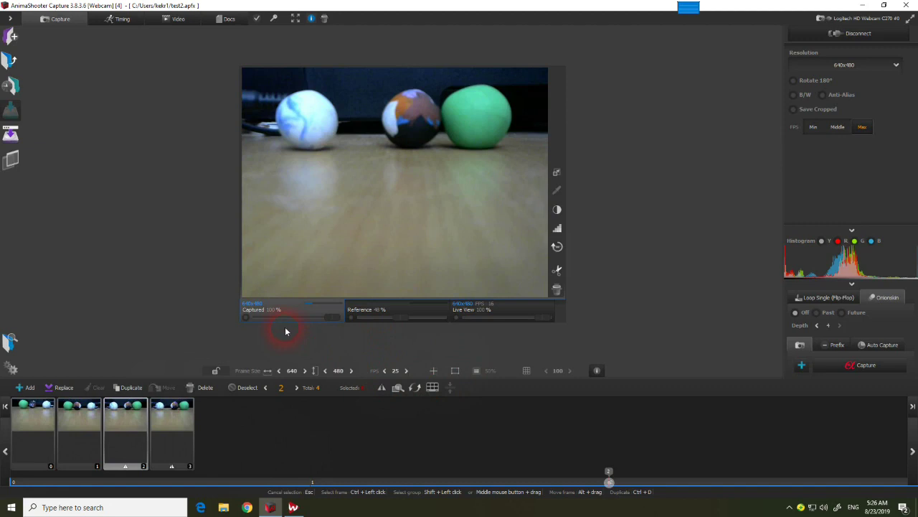
click(384, 390)
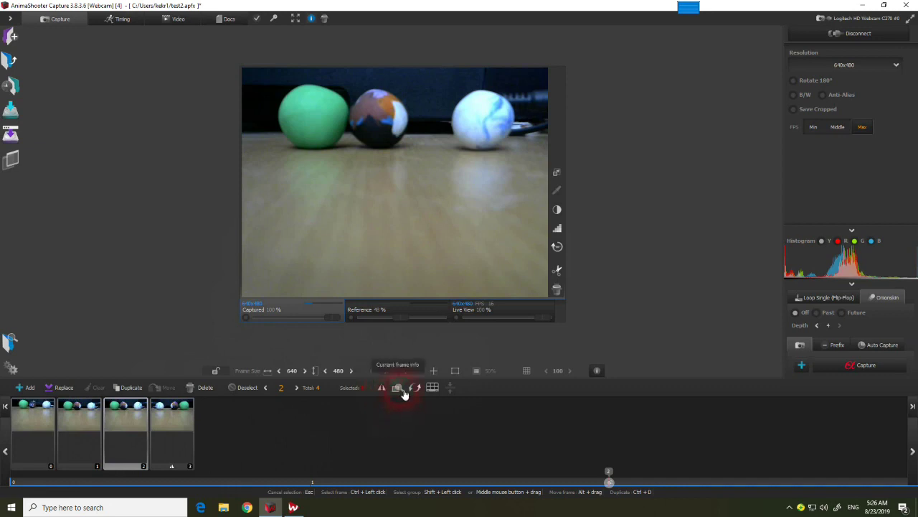
Review the frame info of frame 2, compare it with frame 3, and mirror frame 2
click(405, 394)
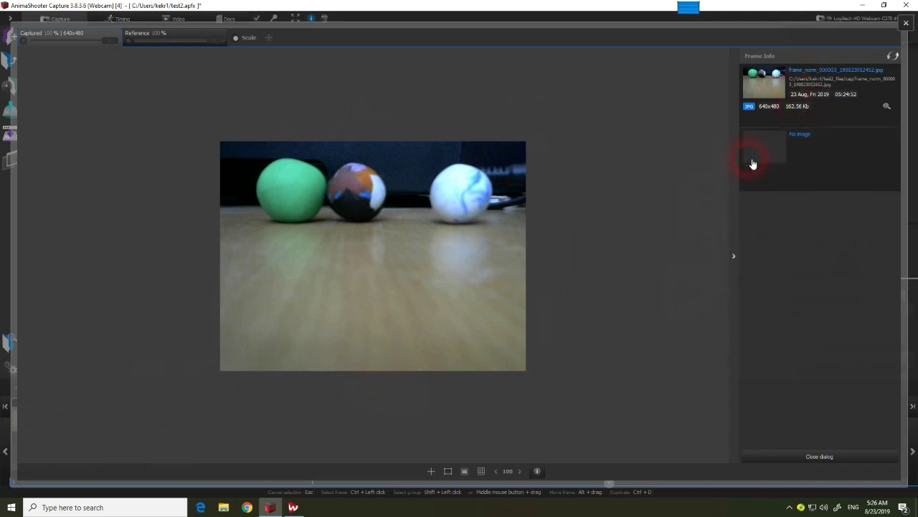
click(907, 25)
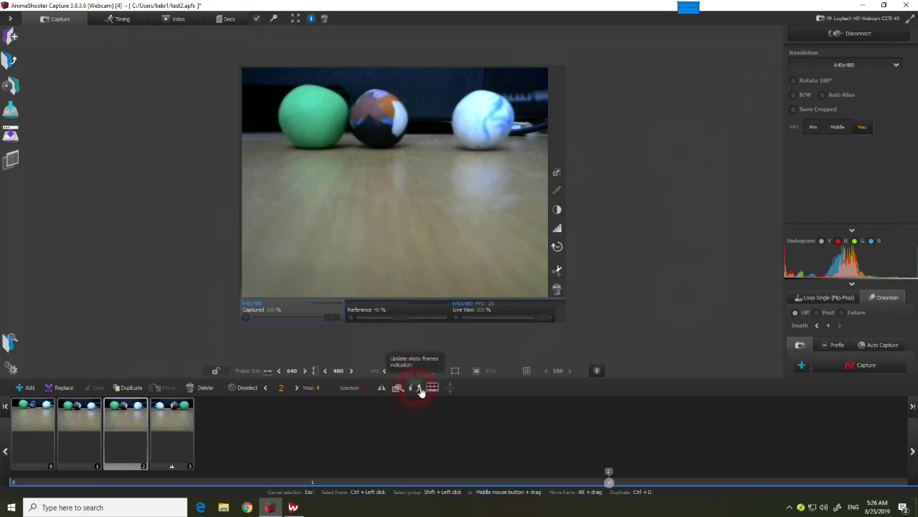
click(165, 452)
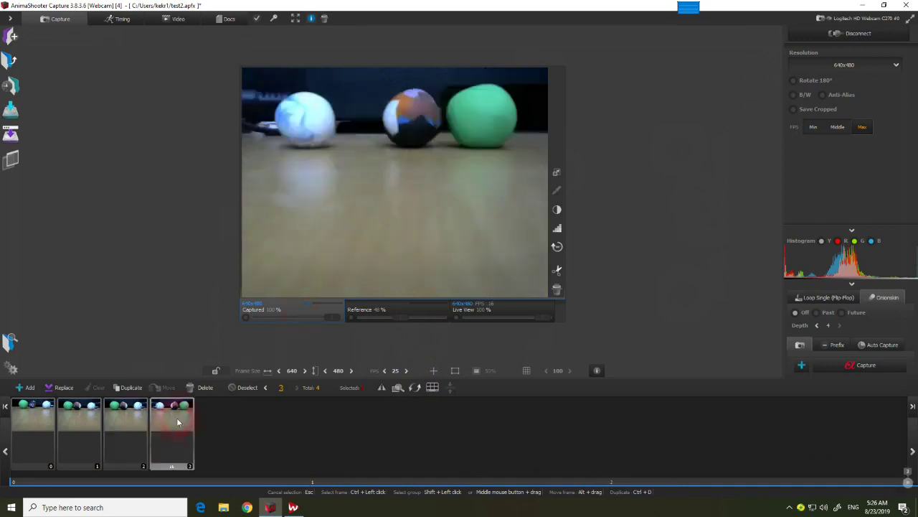
click(265, 387)
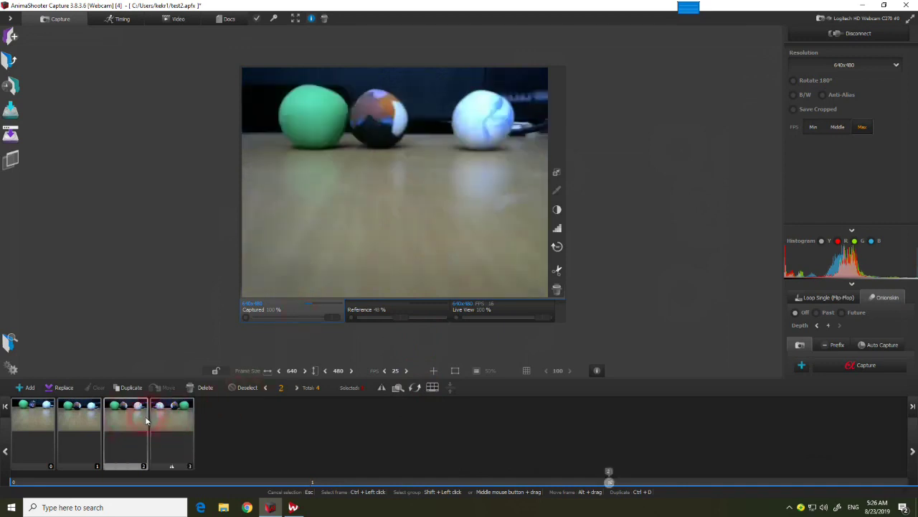
click(384, 388)
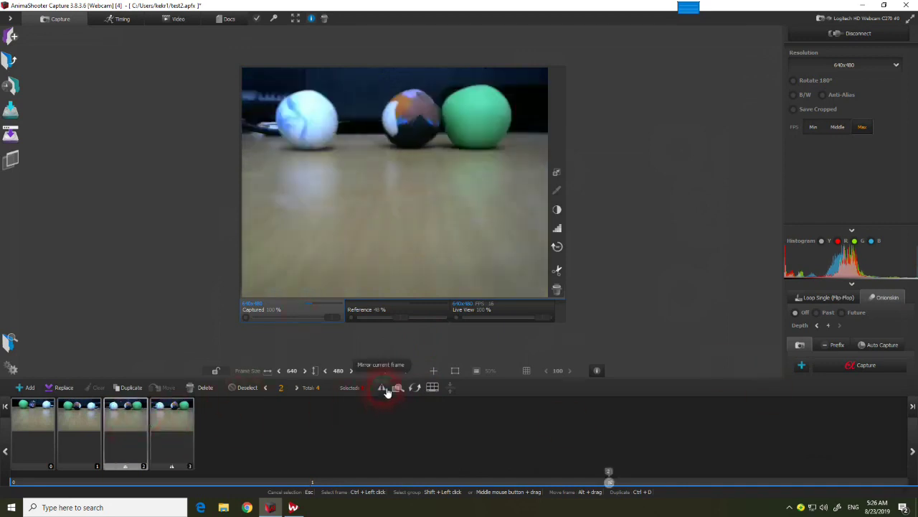
click(175, 428)
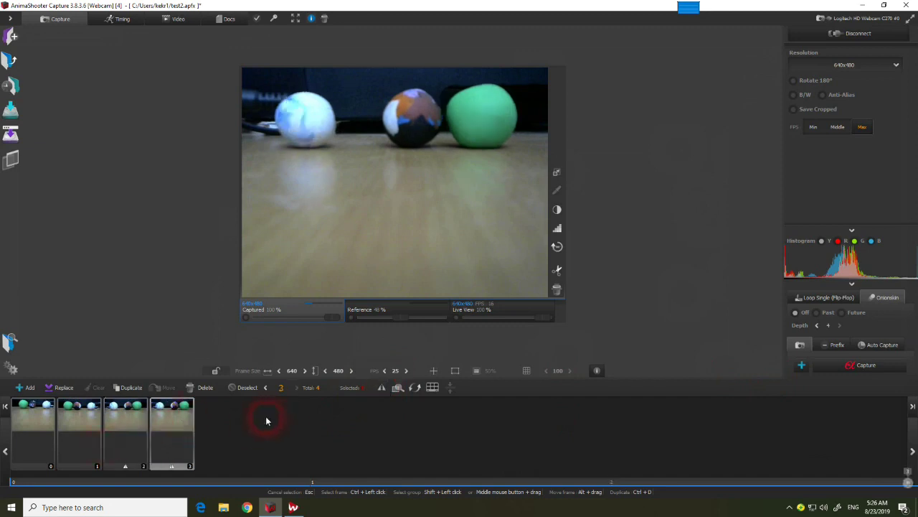
Toggle the timeline between the compact and the combined captured-and-reference frame display, and show the Reference view
click(439, 391)
click(434, 388)
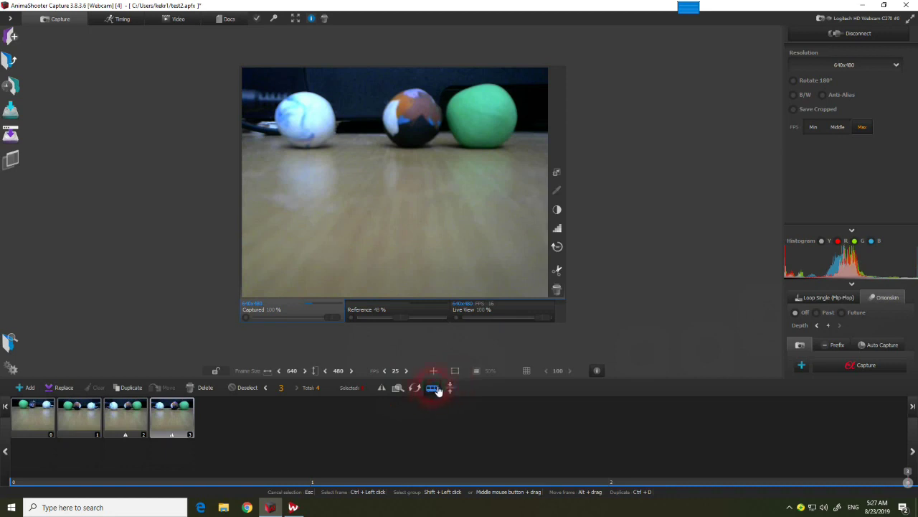
click(434, 388)
click(410, 311)
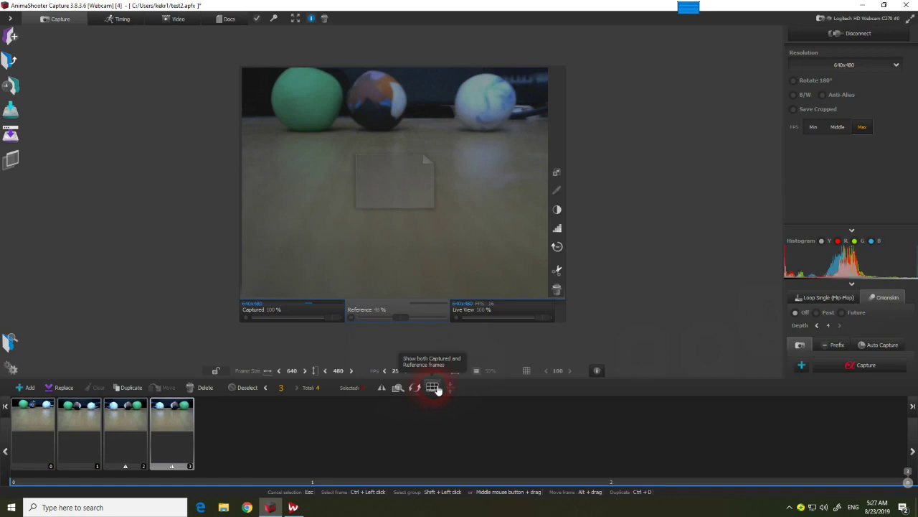
click(411, 314)
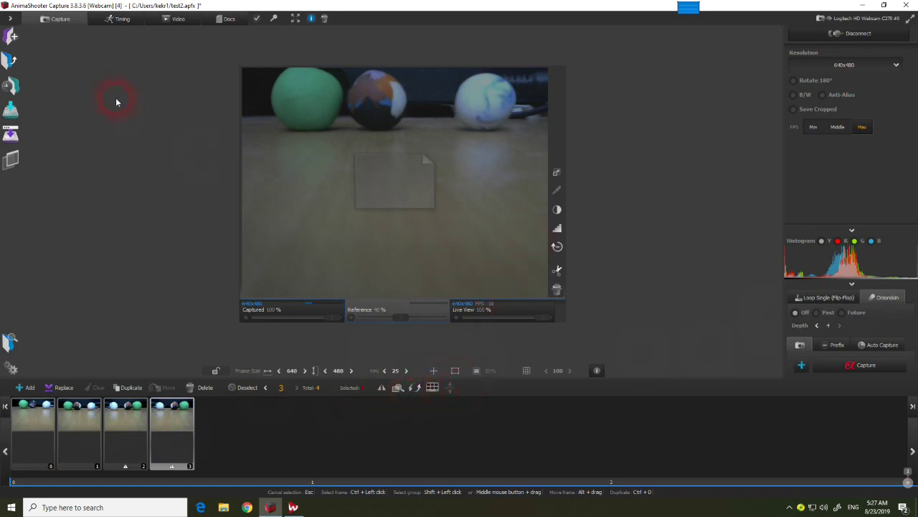
Start over with an empty timeline and capture three new frames of the balls from the live view
click(42, 436)
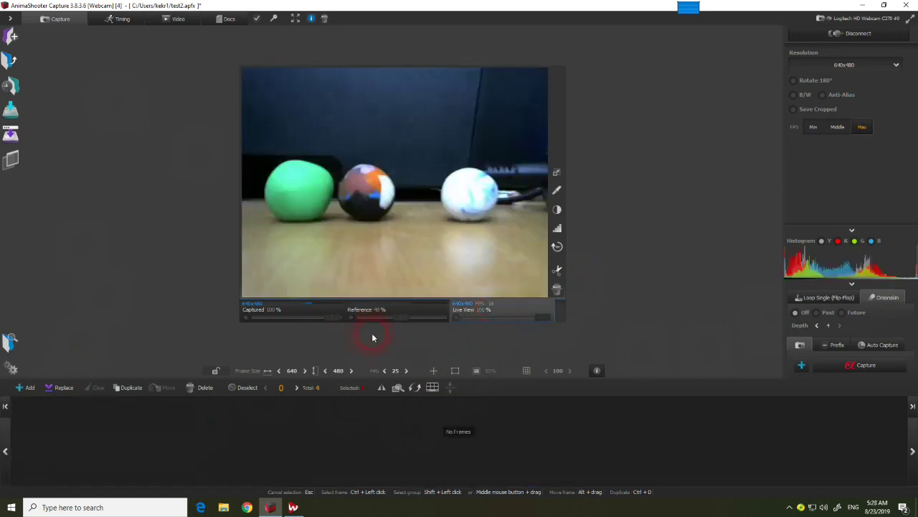
click(854, 367)
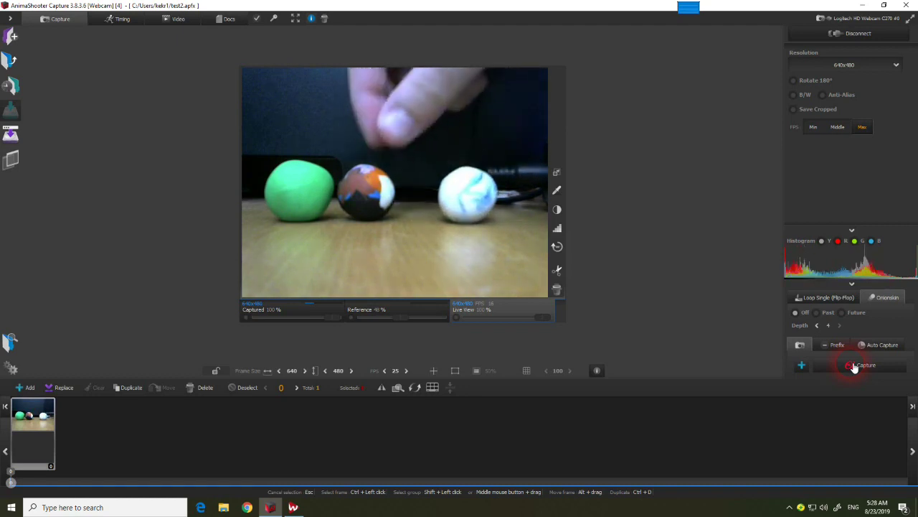
click(883, 373)
click(883, 373)
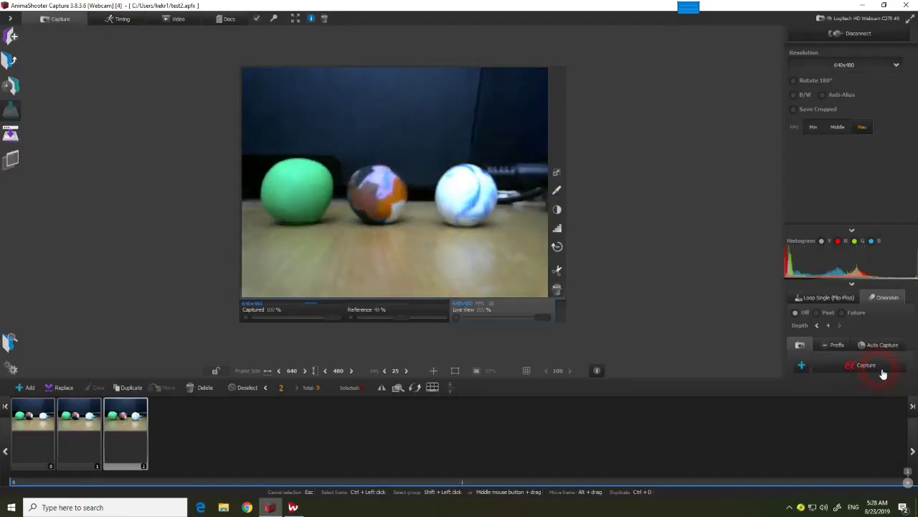
Capture fifteen more frames from the live view, shifting the three balls and reshaping them bit by bit between shots
click(883, 374)
click(889, 374)
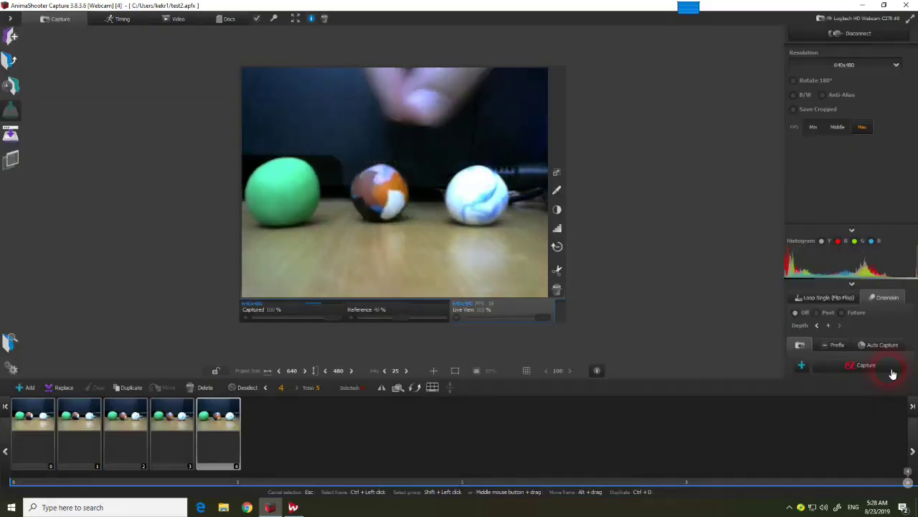
click(892, 373)
click(892, 374)
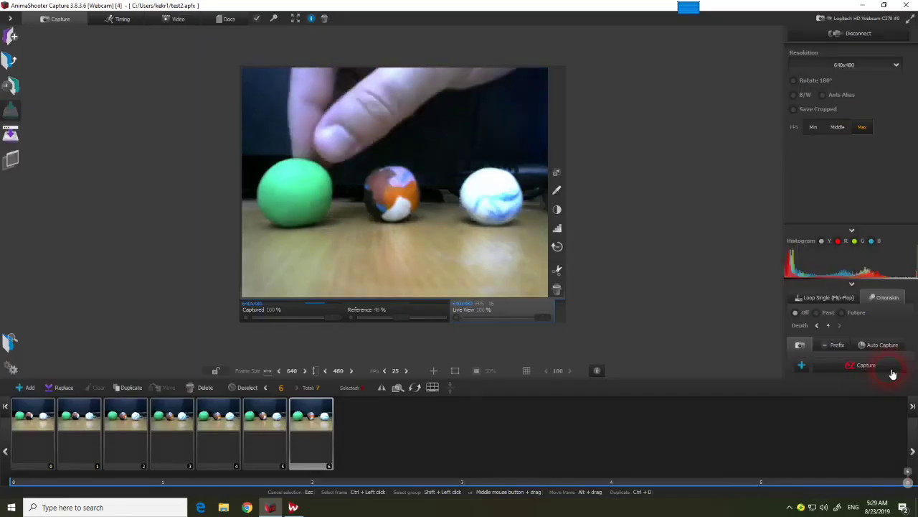
click(892, 374)
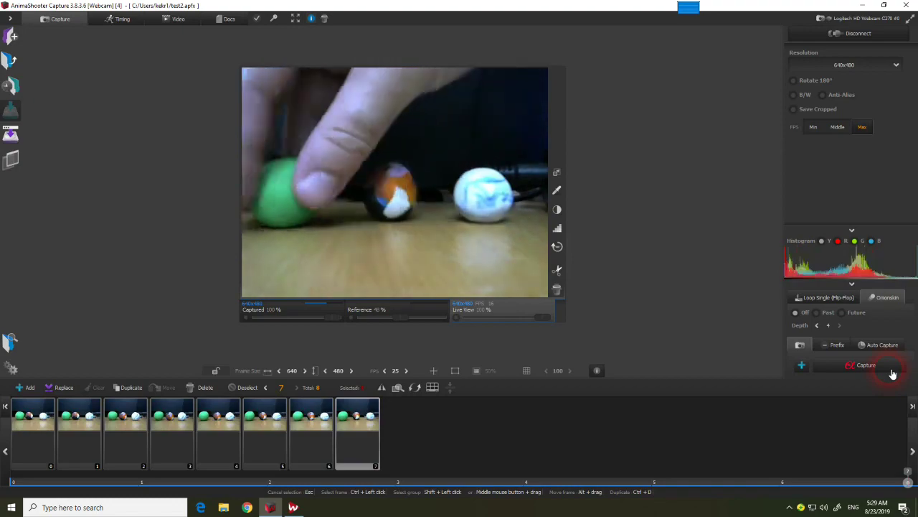
click(893, 374)
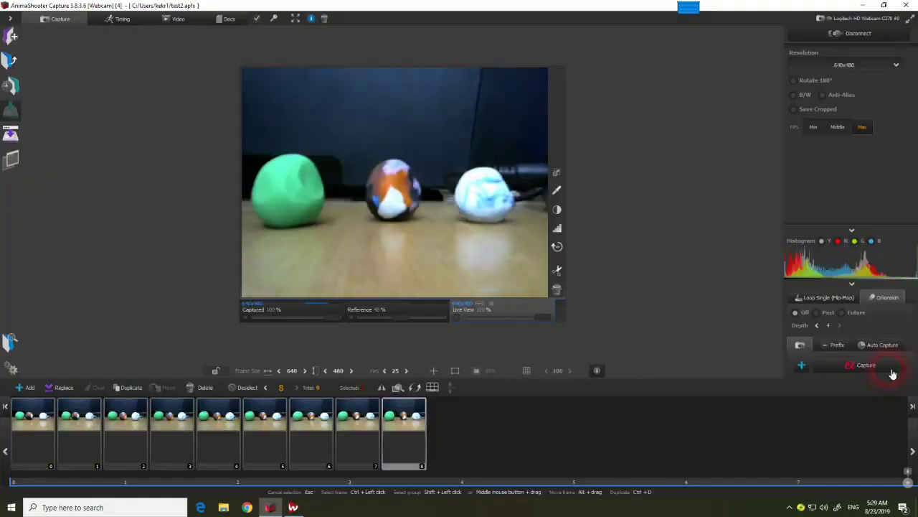
click(892, 374)
click(893, 374)
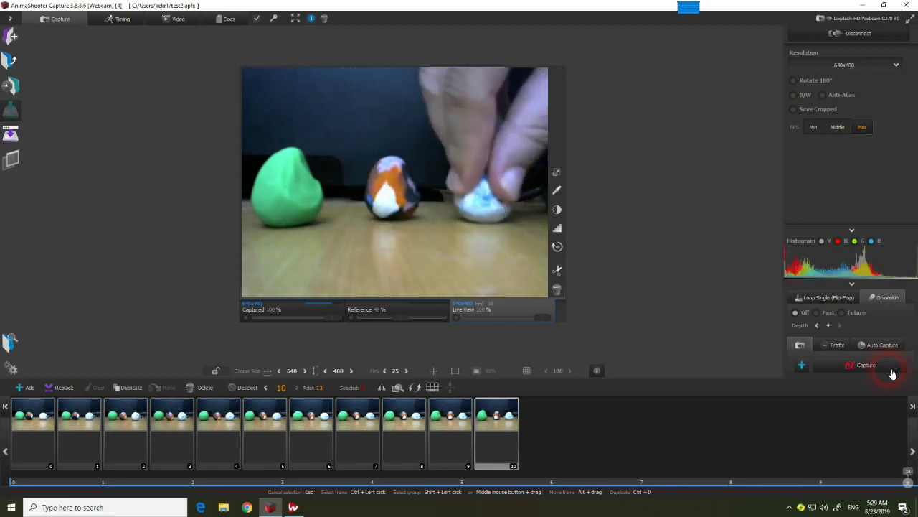
click(893, 374)
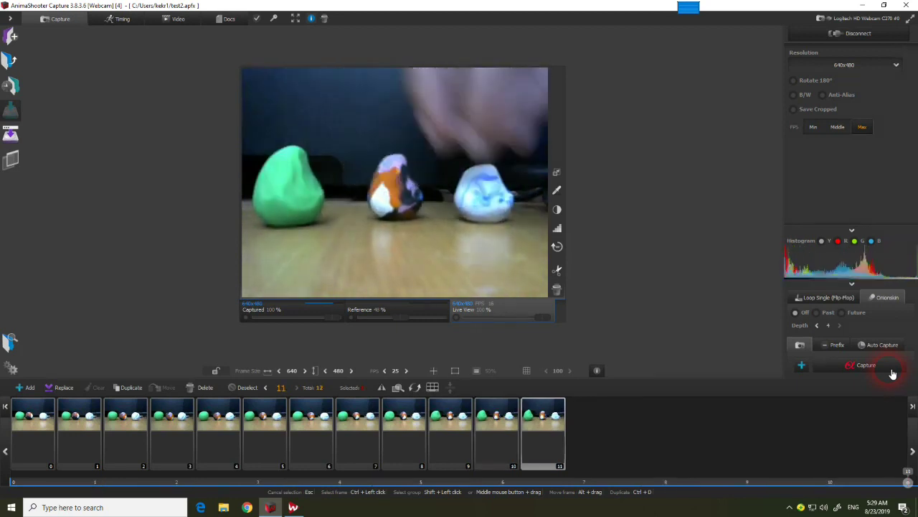
click(892, 374)
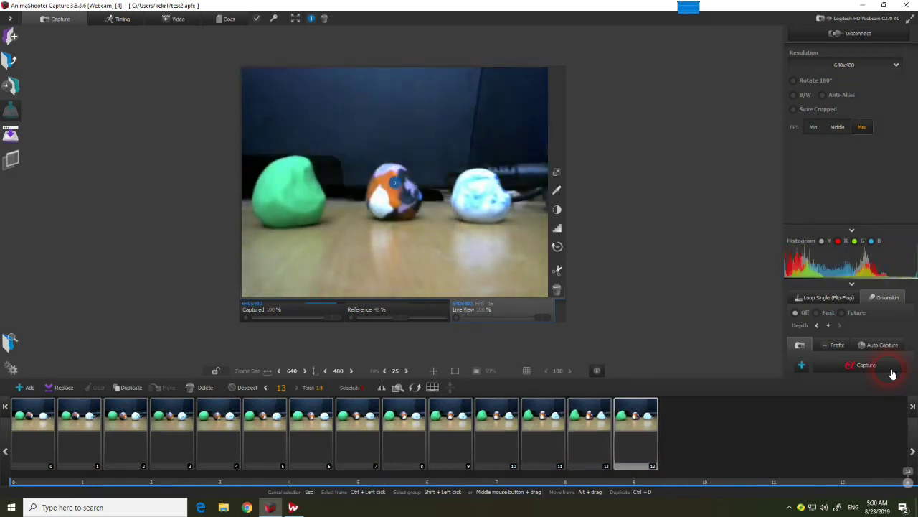
click(892, 374)
click(892, 374)
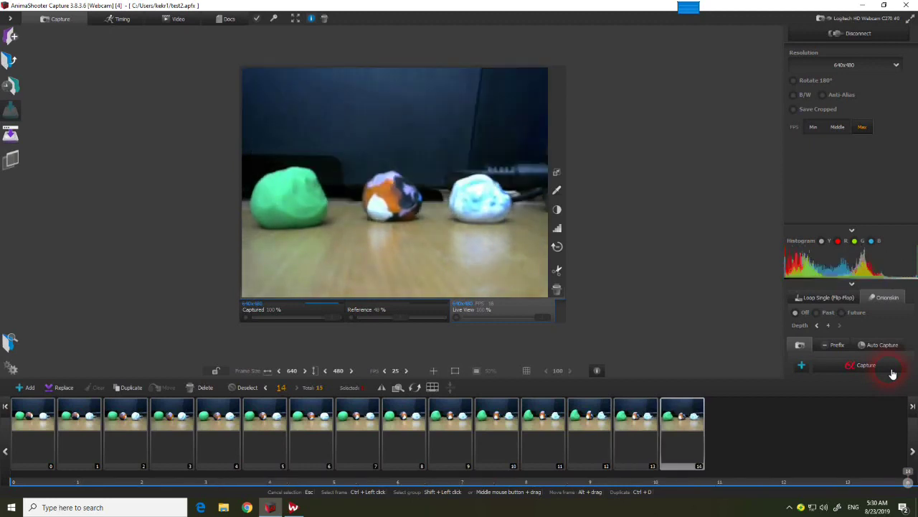
click(892, 374)
click(892, 373)
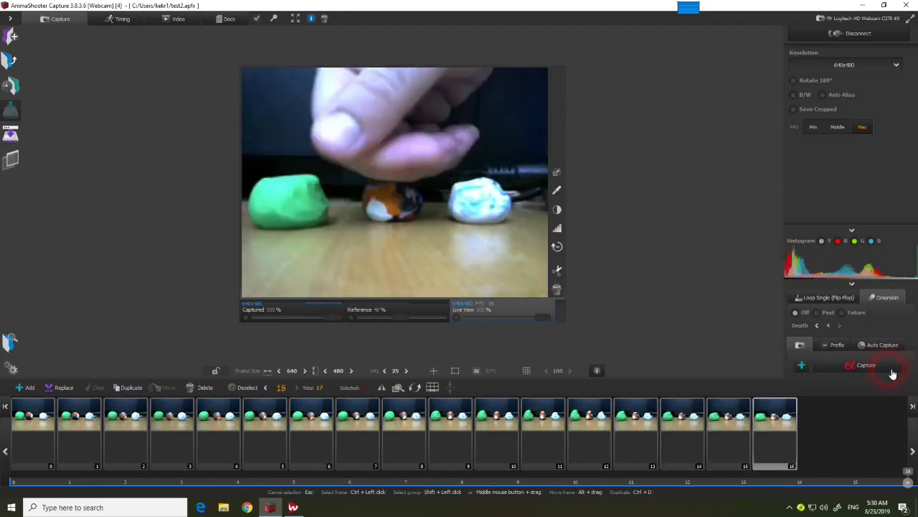
click(893, 374)
Insert nine duplicates of the last captured frame, and play the whole sequence once in the Timing RAM preview
click(128, 391)
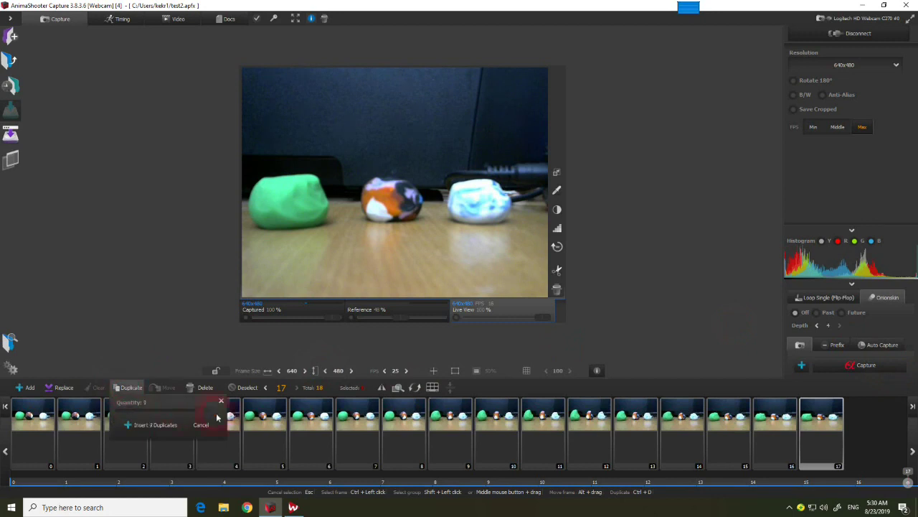
click(195, 405)
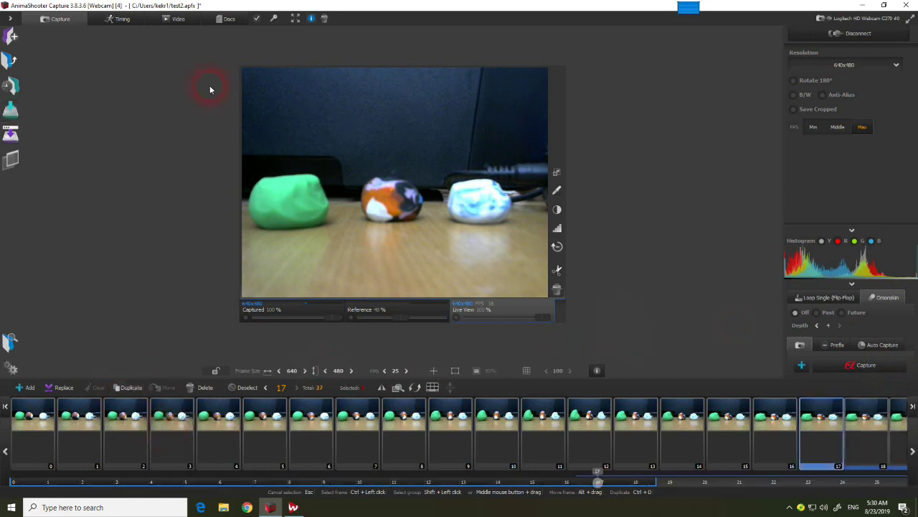
click(141, 23)
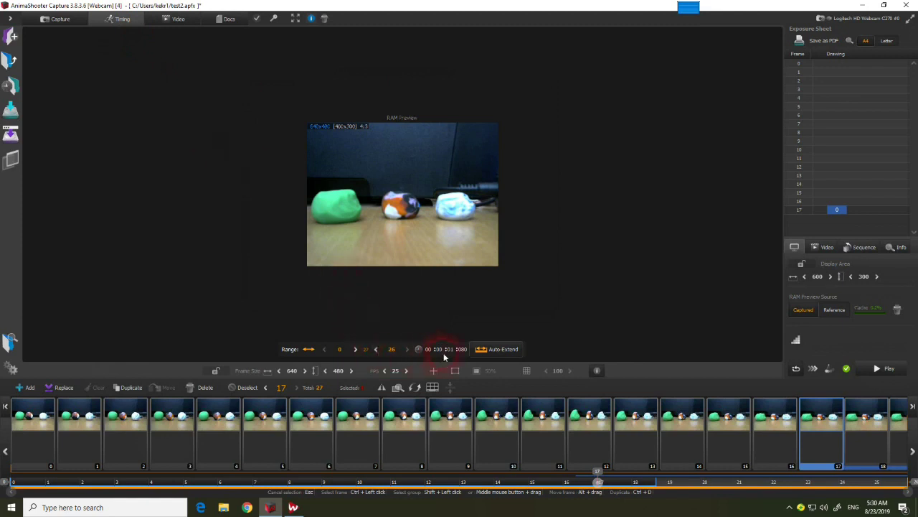
click(897, 371)
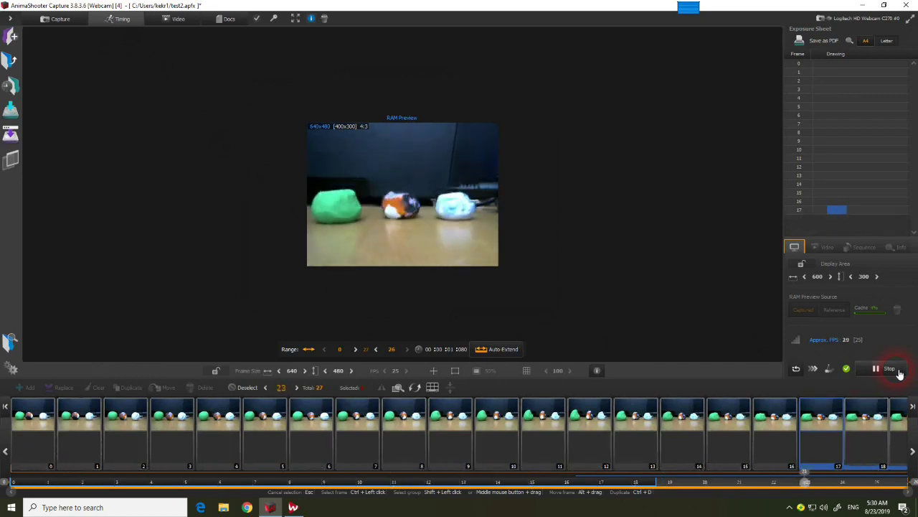
click(897, 372)
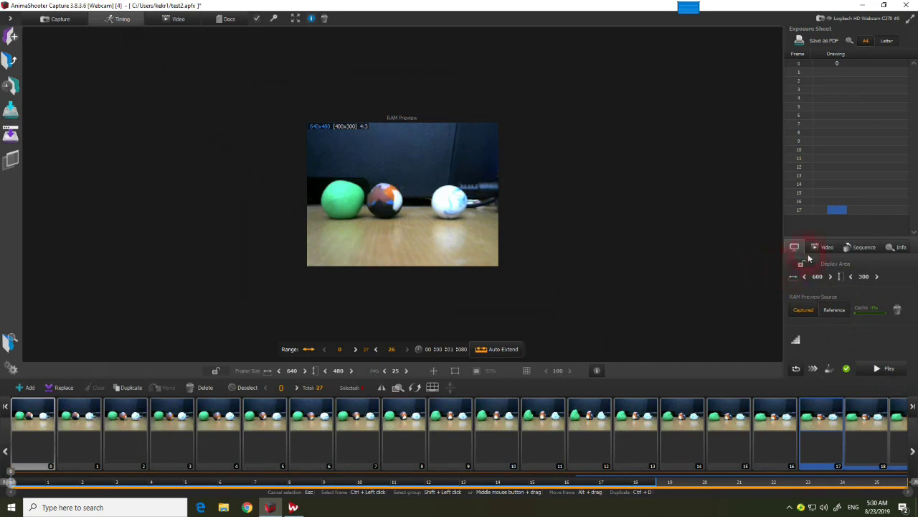
Encode the frame sequence as the videotest video, and open the finished file to play it back
click(823, 247)
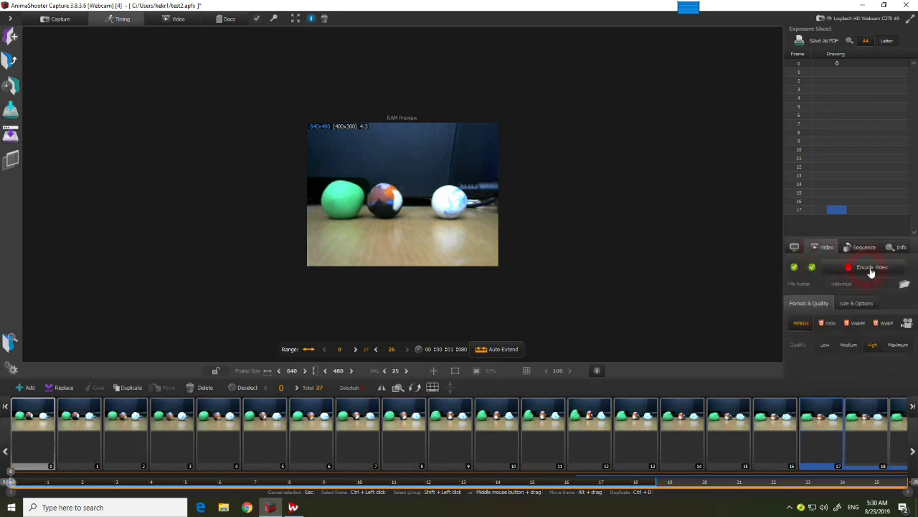
click(871, 271)
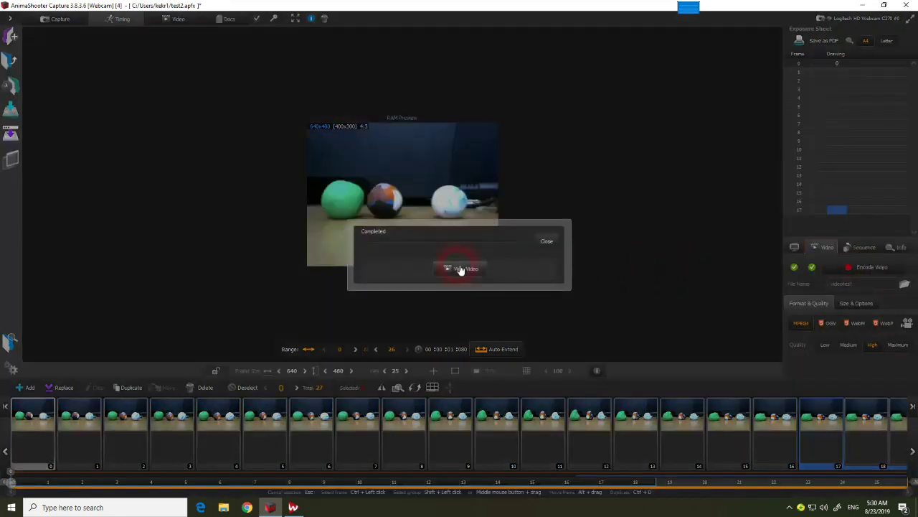
click(461, 269)
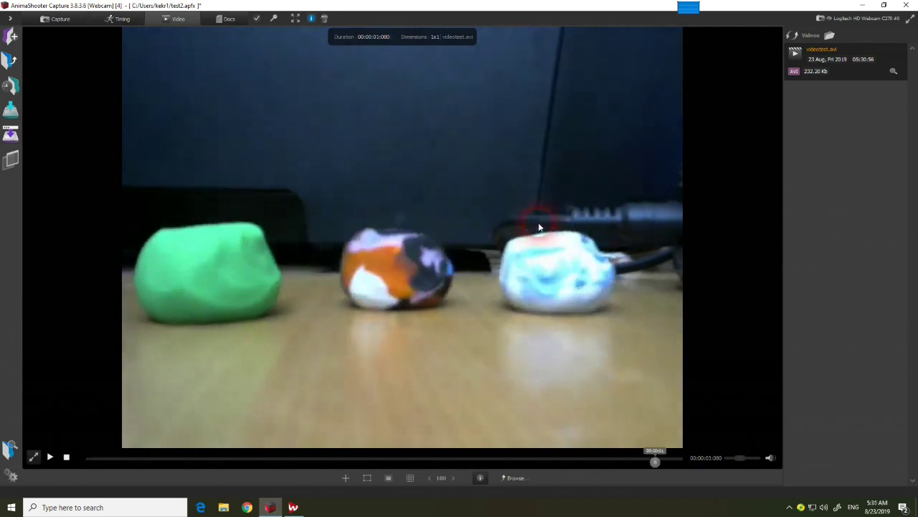
click(50, 457)
click(51, 457)
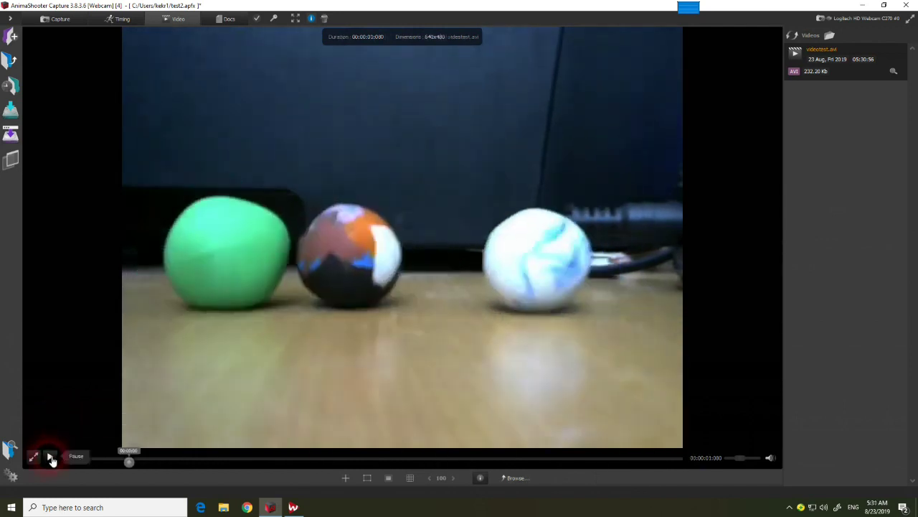